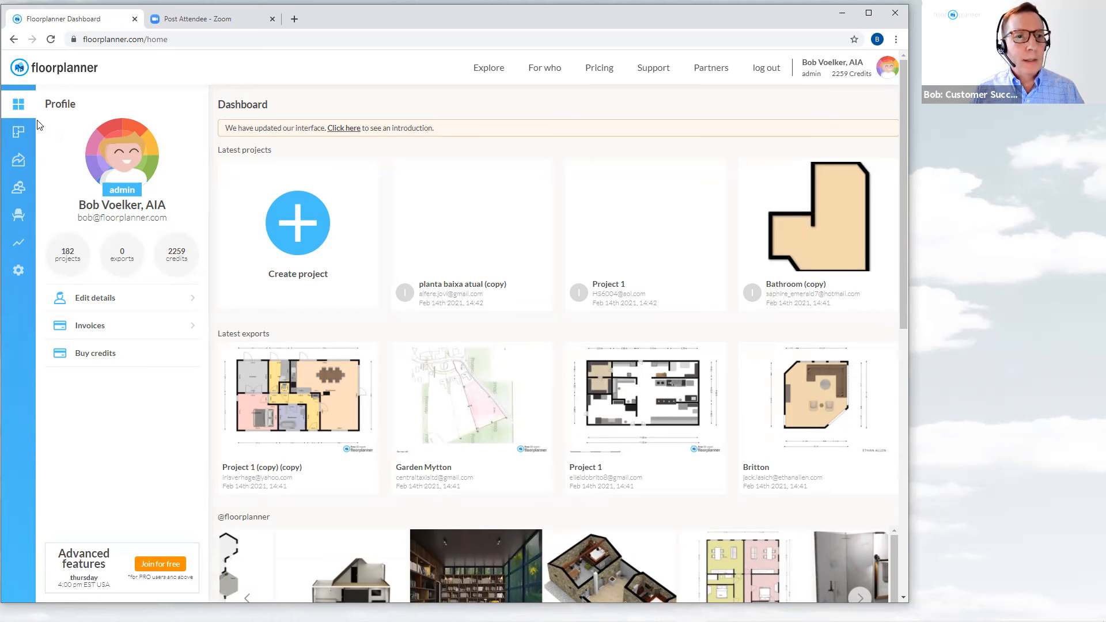
# Step: Open the Multi Floor & Multi Design project in the editor, show its design overview and check the list of floors
pyautogui.click(20, 133)
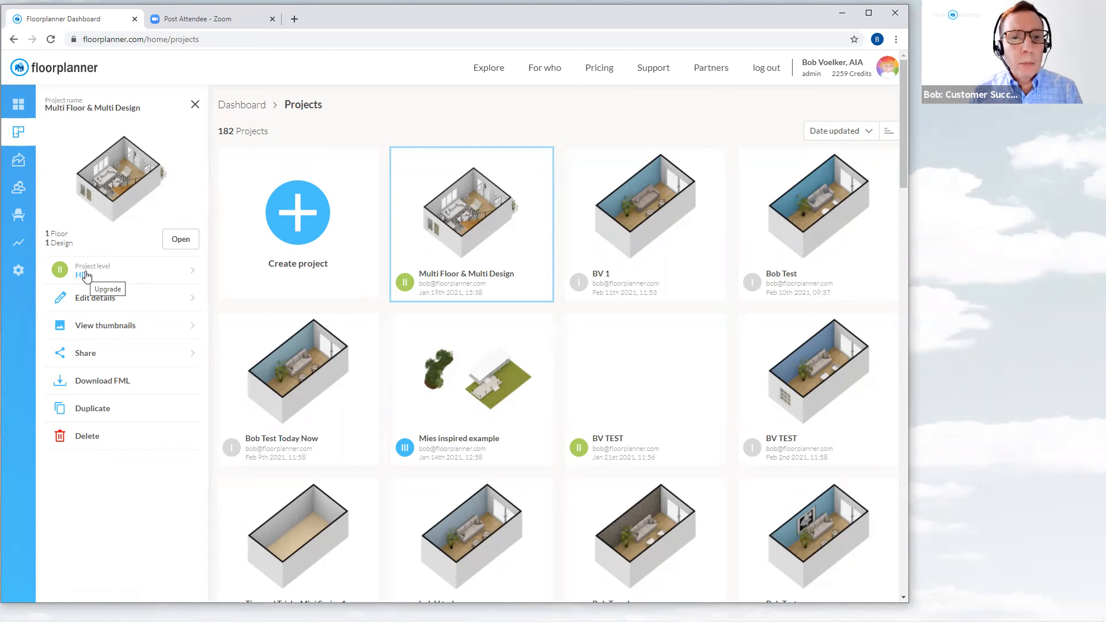
pyautogui.click(495, 231)
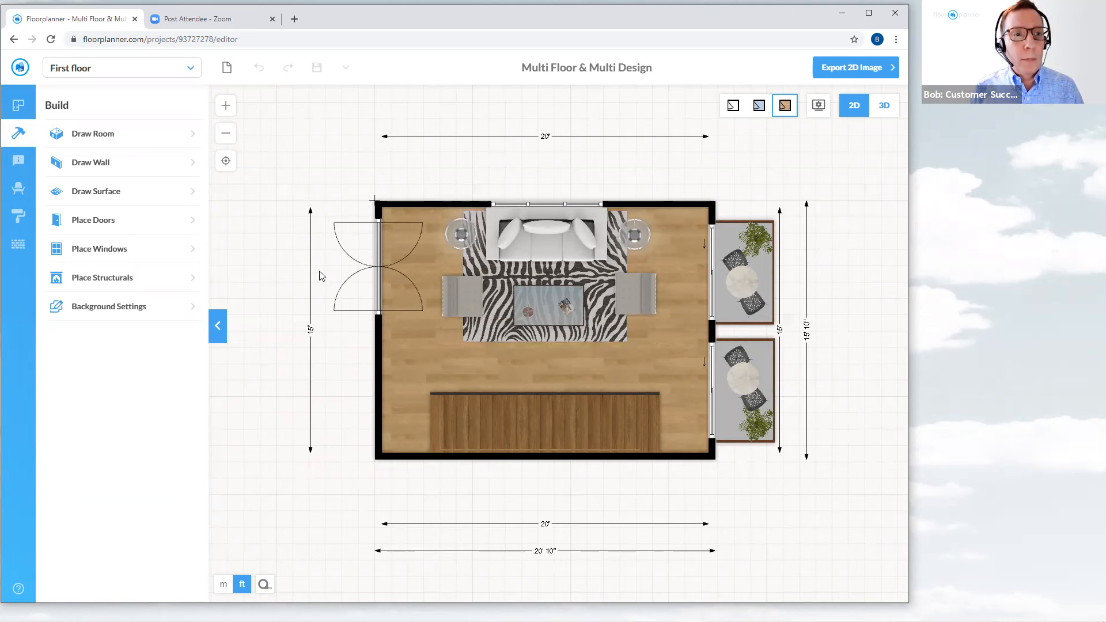
pyautogui.click(17, 109)
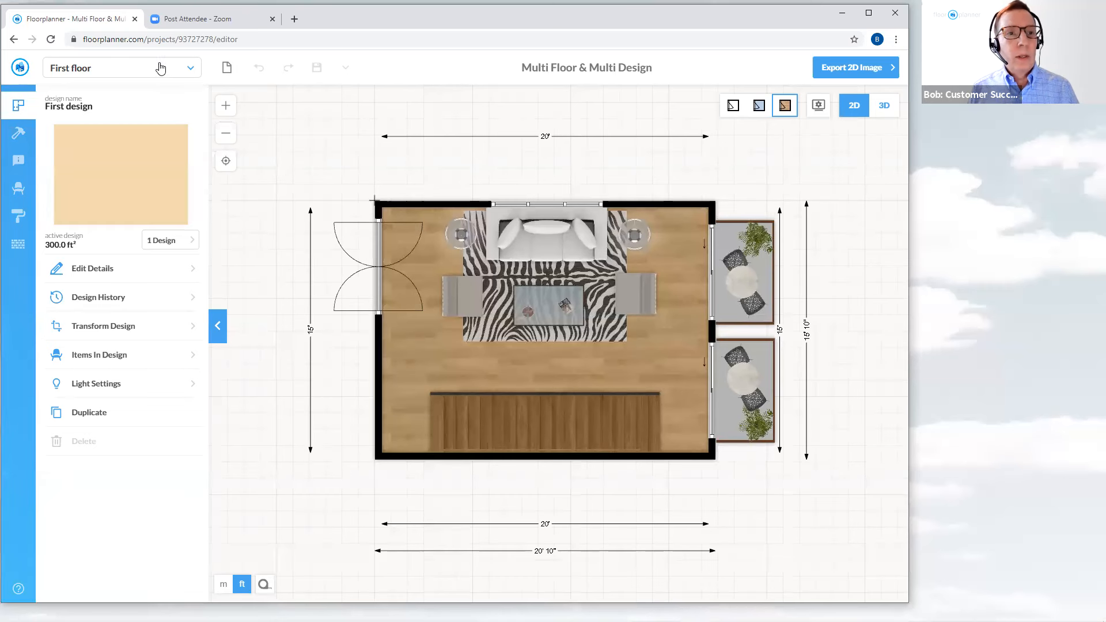
pyautogui.click(190, 69)
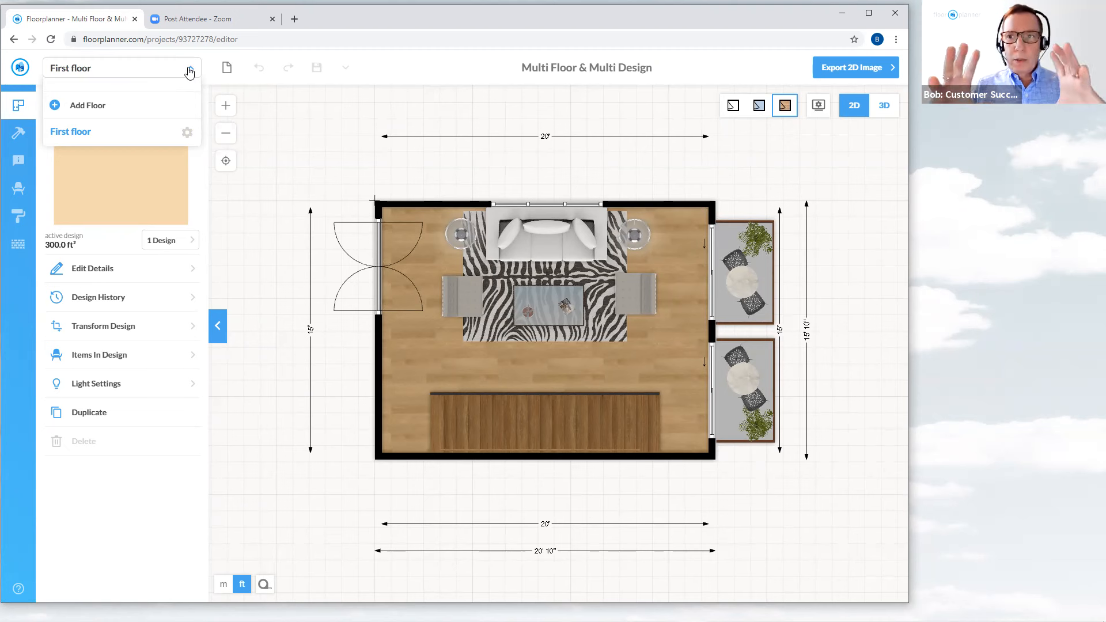
pyautogui.click(303, 158)
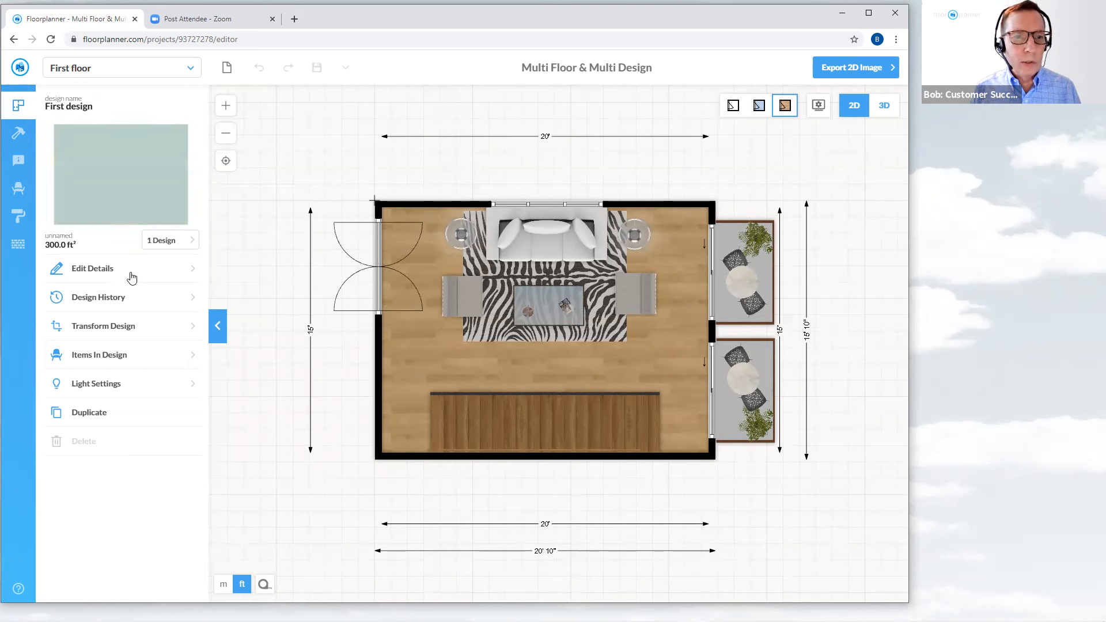
# Step: Duplicate the first design and rename the copy Second design
pyautogui.click(112, 414)
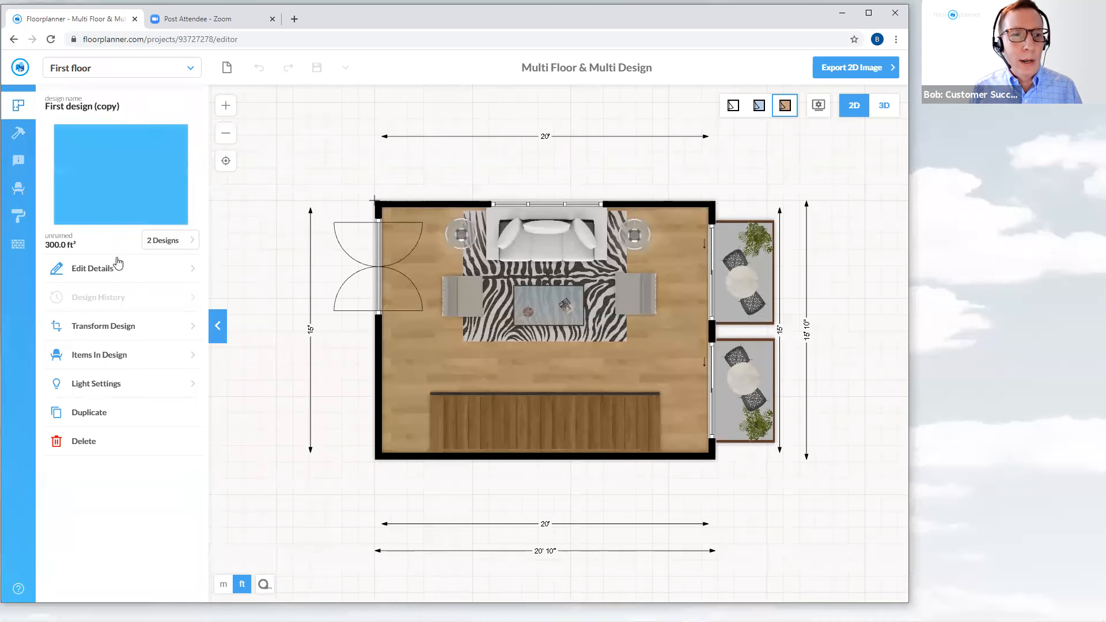
pyautogui.click(87, 270)
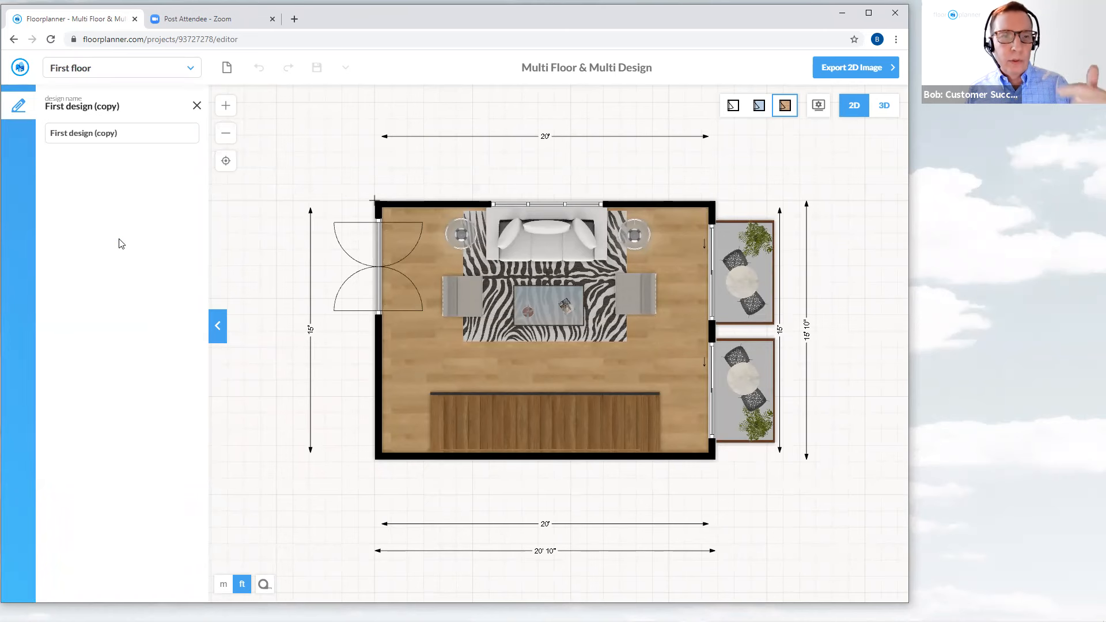
pyautogui.click(66, 132)
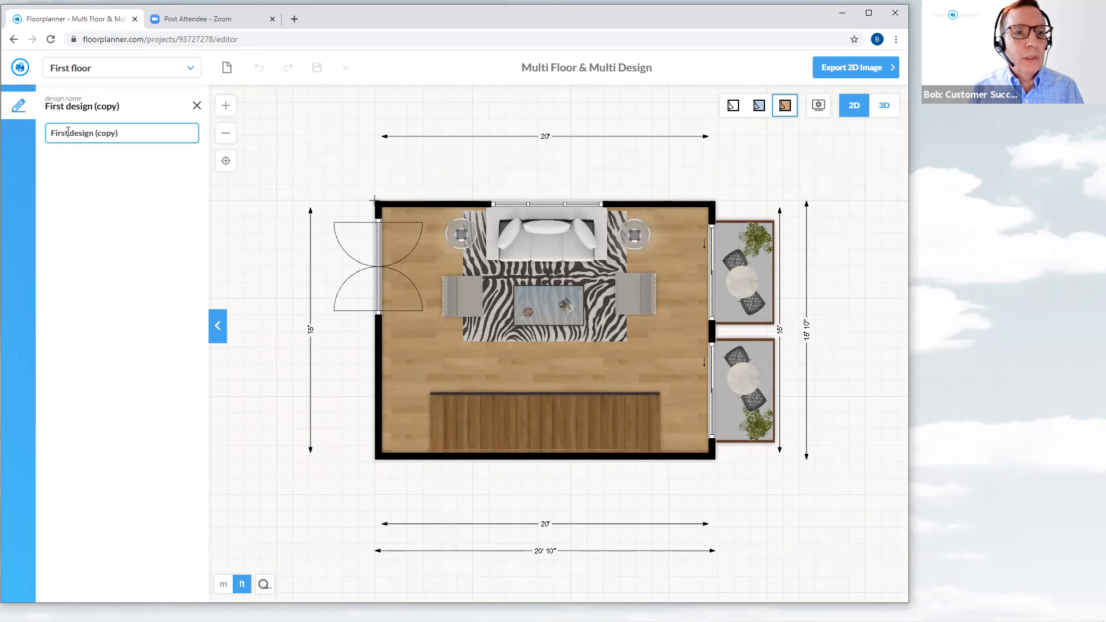
pyautogui.press('BackSpace')
pyautogui.press('BackSpace')
pyautogui.press('BackSpace')
pyautogui.press('BackSpace')
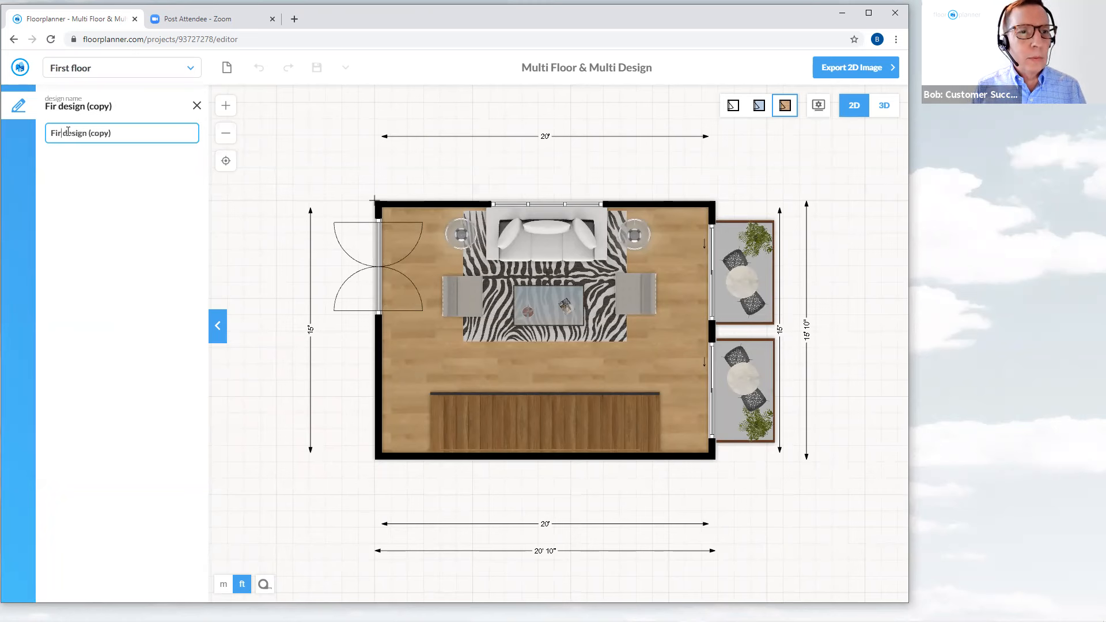
pyautogui.press('BackSpace')
pyautogui.press('Delete')
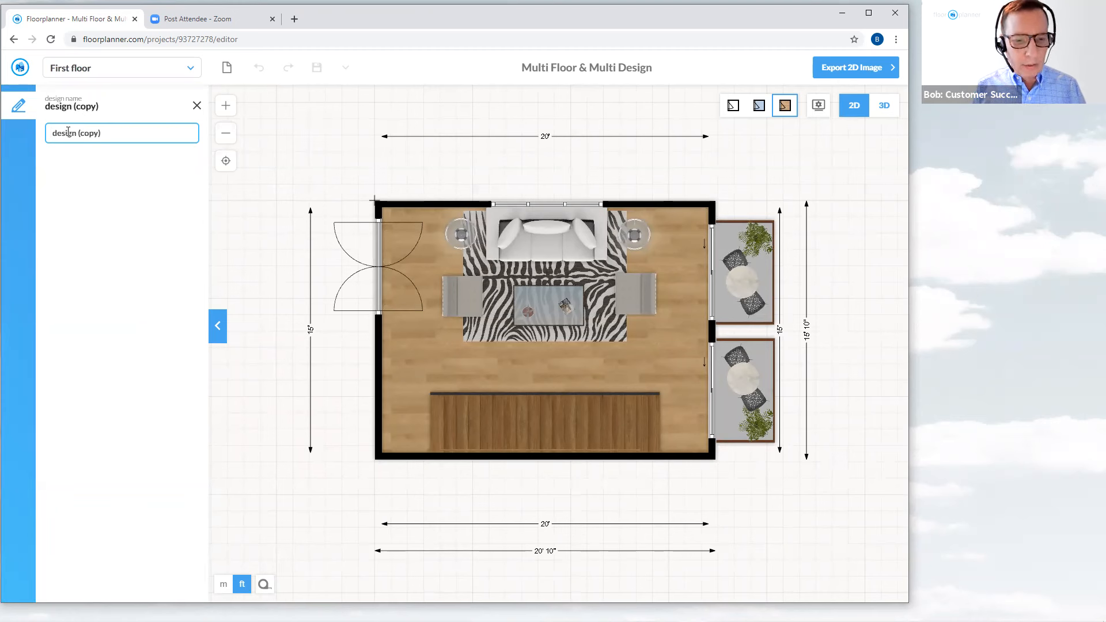
pyautogui.write('Secon')
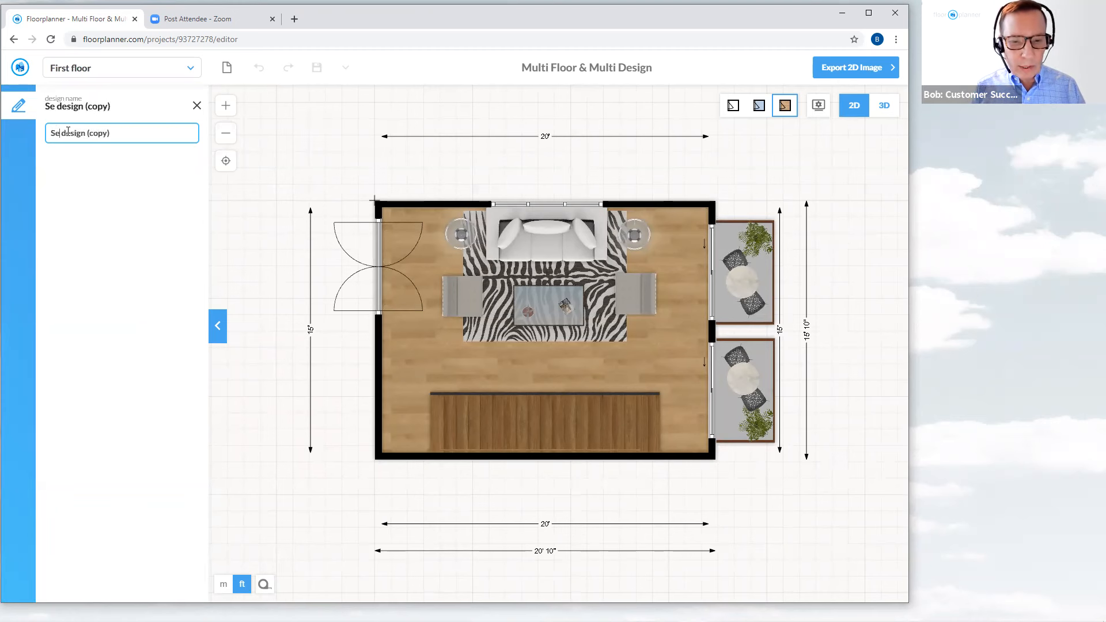
pyautogui.write('d')
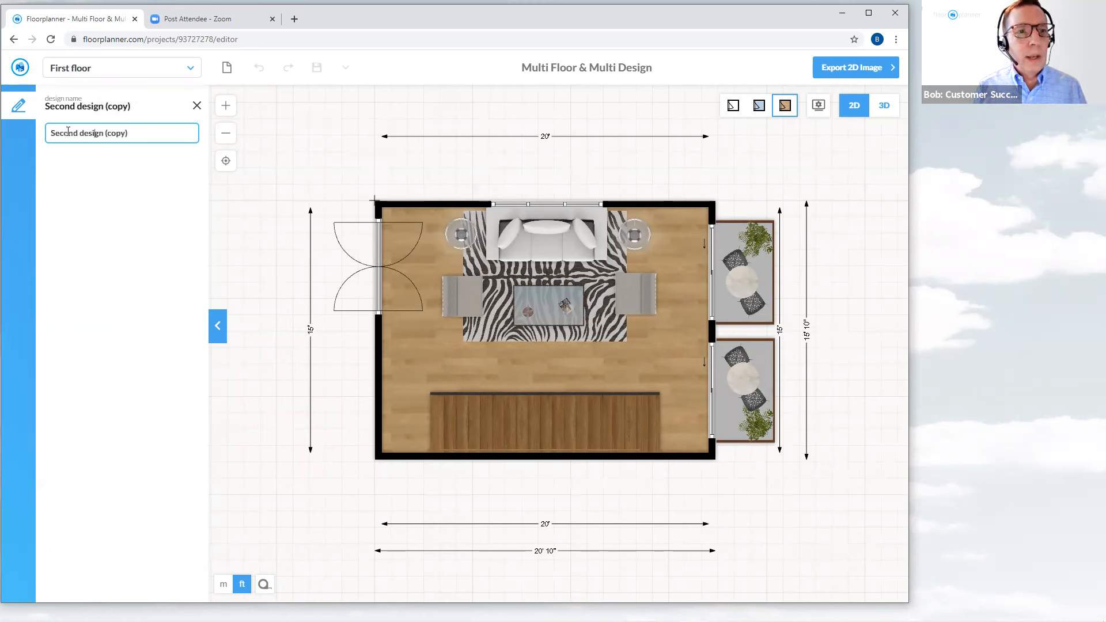
pyautogui.press('BackSpace')
pyautogui.press('BackSpace')
pyautogui.press('BackSpace')
pyautogui.press('BackSpace')
pyautogui.press('BackSpace')
pyautogui.press('BackSpace')
pyautogui.press('BackSpace')
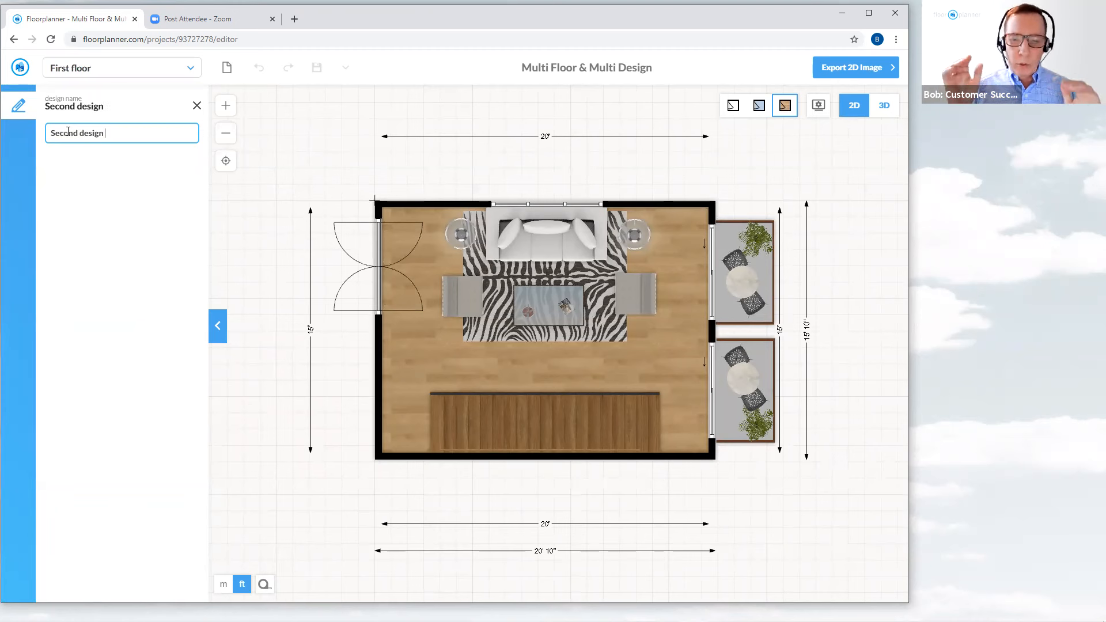
pyautogui.press('Return')
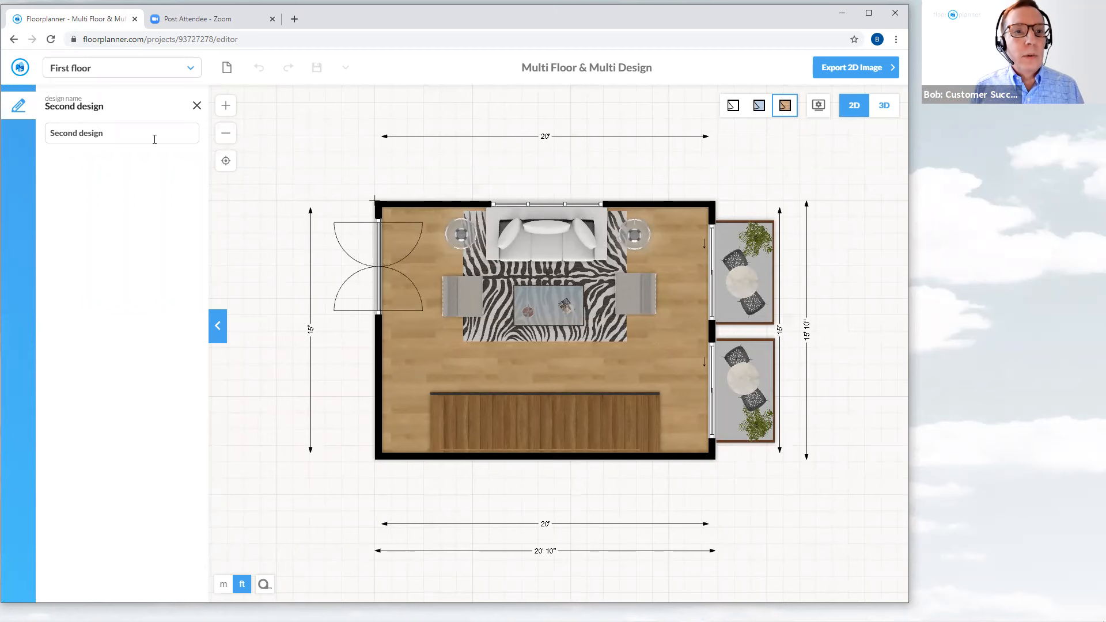
pyautogui.click(197, 107)
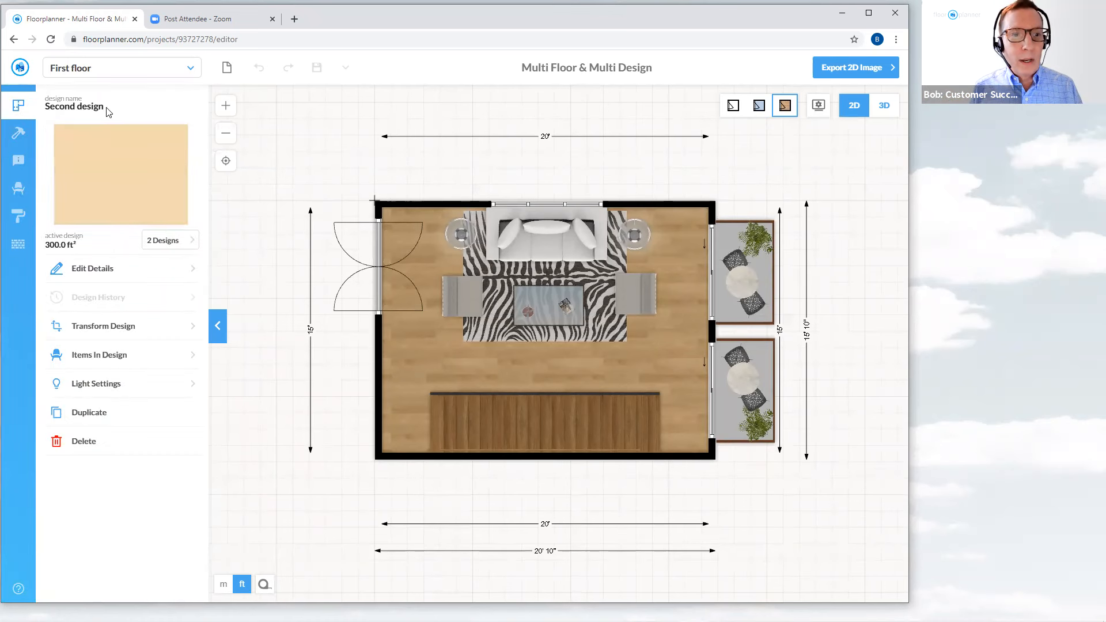
# Step: Duplicate the second design and rename the copy Third design
pyautogui.click(97, 415)
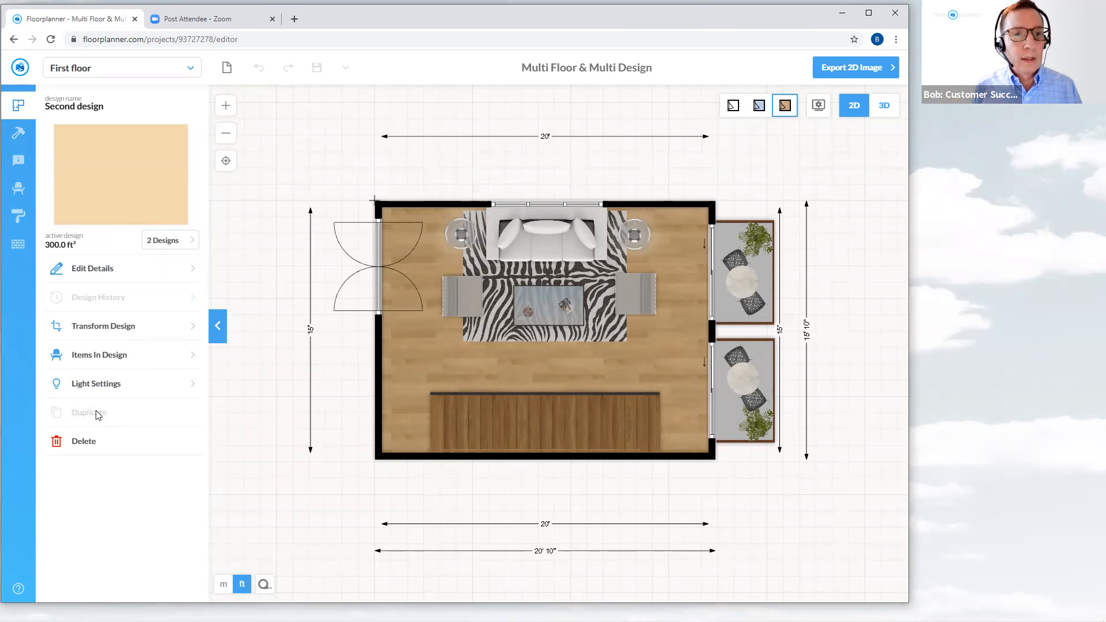
pyautogui.click(103, 152)
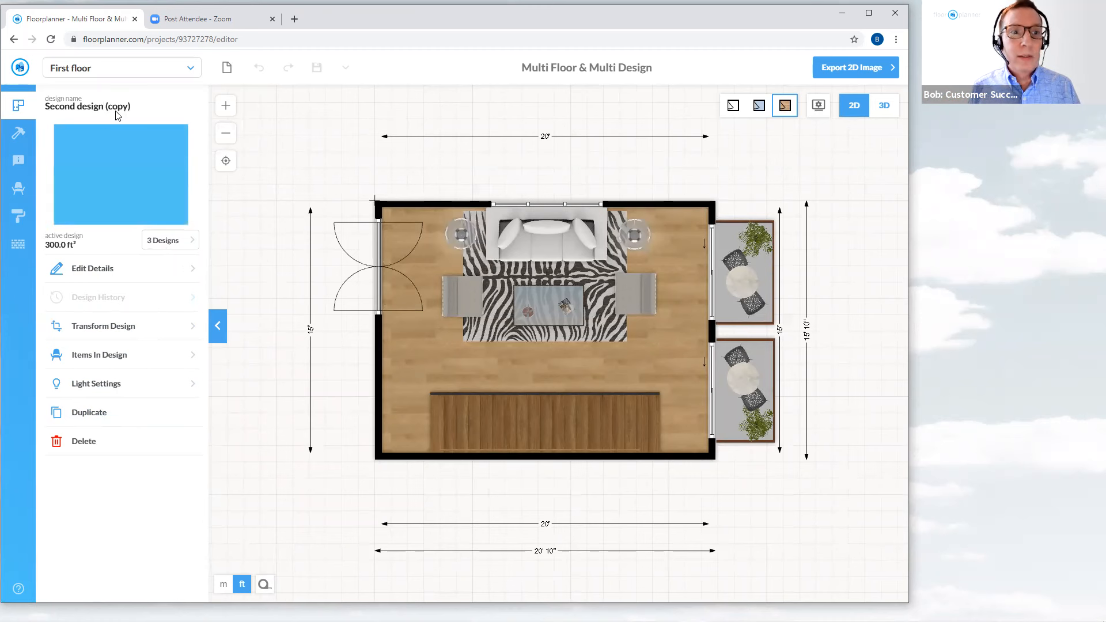
pyautogui.click(95, 269)
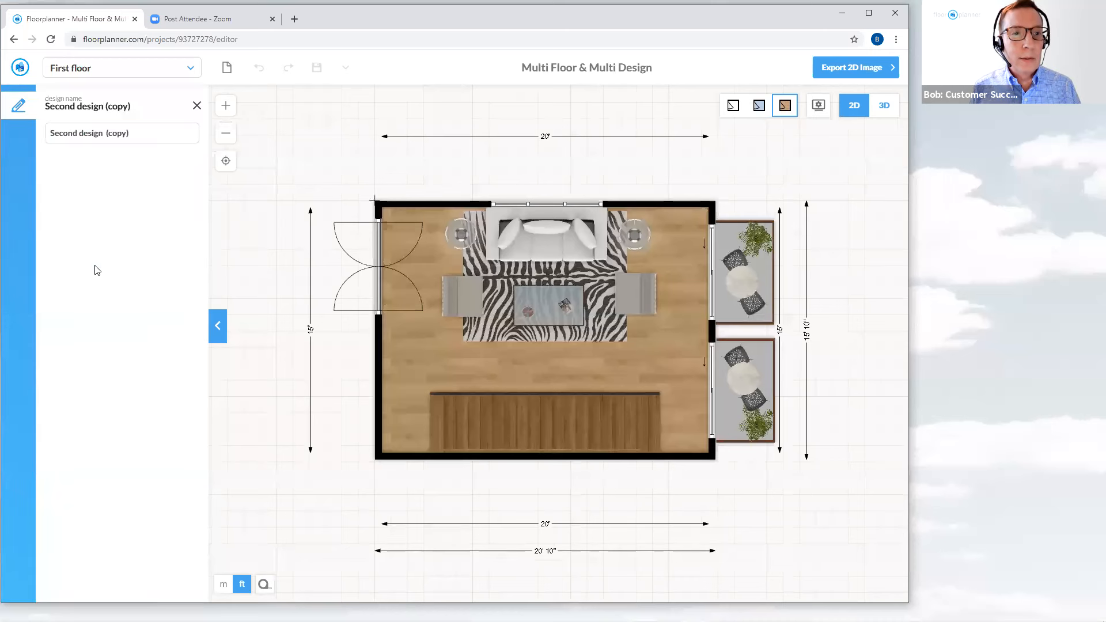
pyautogui.click(79, 135)
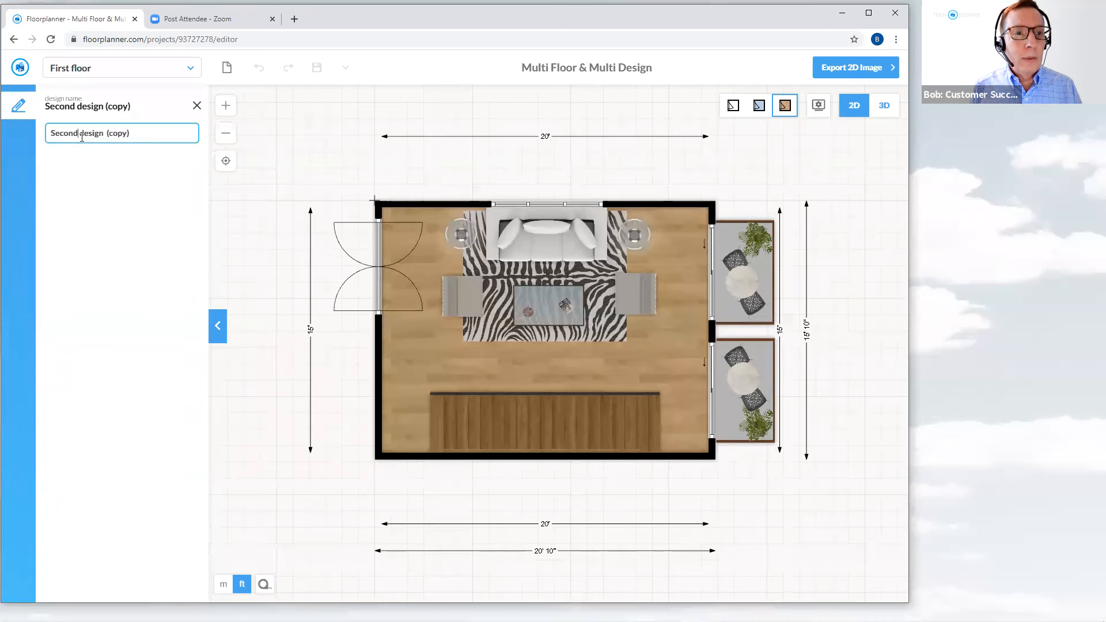
pyautogui.press('BackSpace')
pyautogui.press('BackSpace')
pyautogui.press('BackSpace')
pyautogui.press('BackSpace')
pyautogui.press('BackSpace')
pyautogui.press('BackSpace')
pyautogui.write('Third')
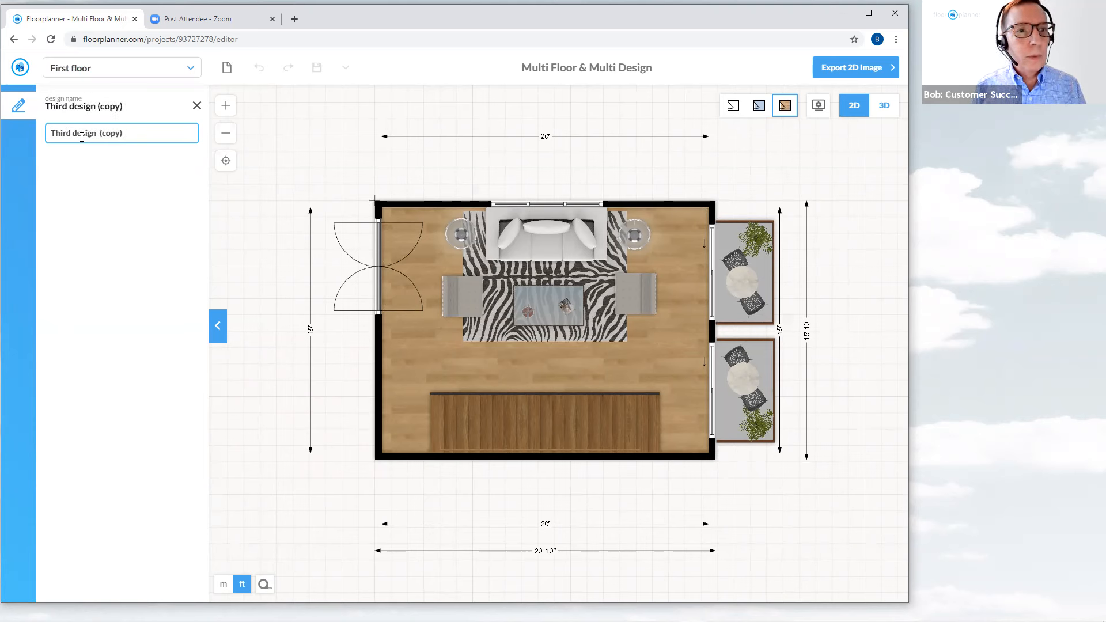
pyautogui.press('Delete')
pyautogui.press('Delete')
pyautogui.press('Delete')
pyautogui.press('Delete')
pyautogui.press('Delete')
pyautogui.press('Delete')
pyautogui.press('Delete')
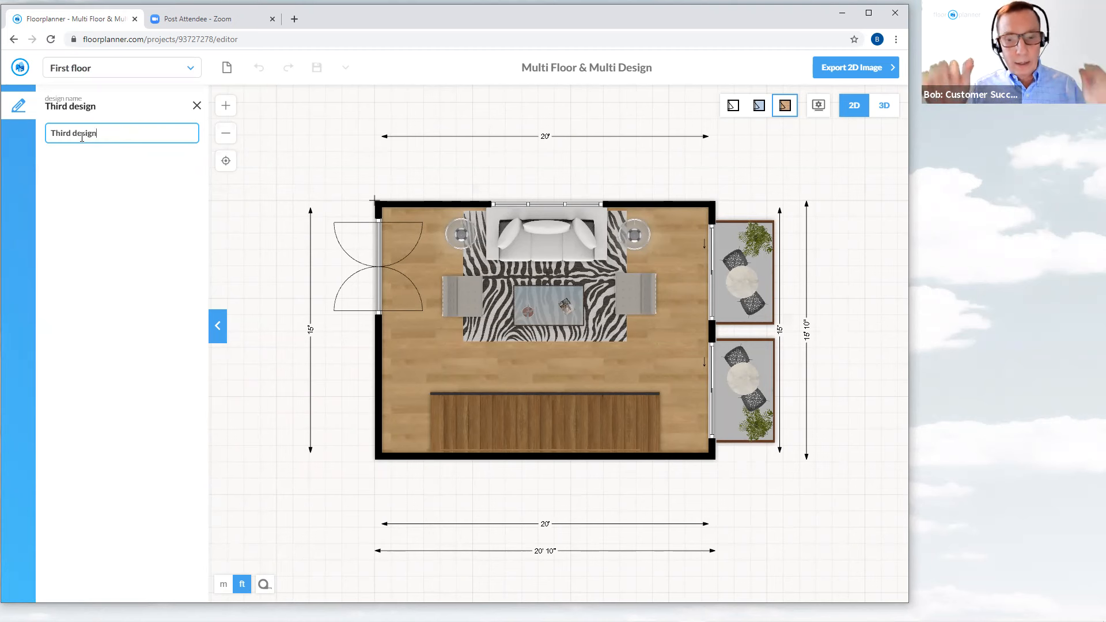
pyautogui.press('Return')
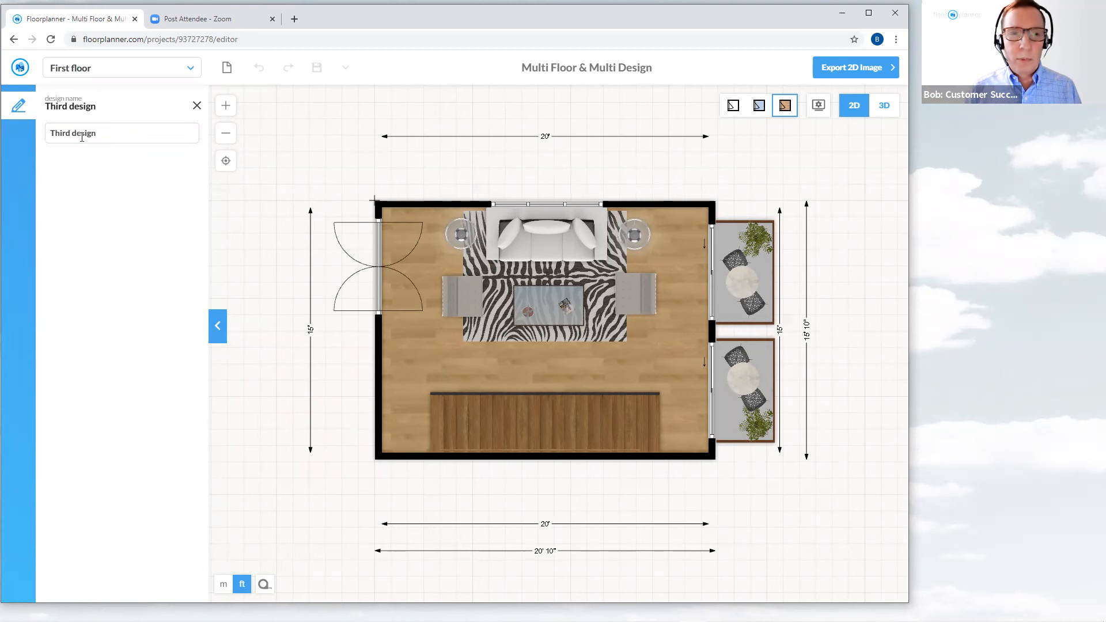
pyautogui.click(197, 107)
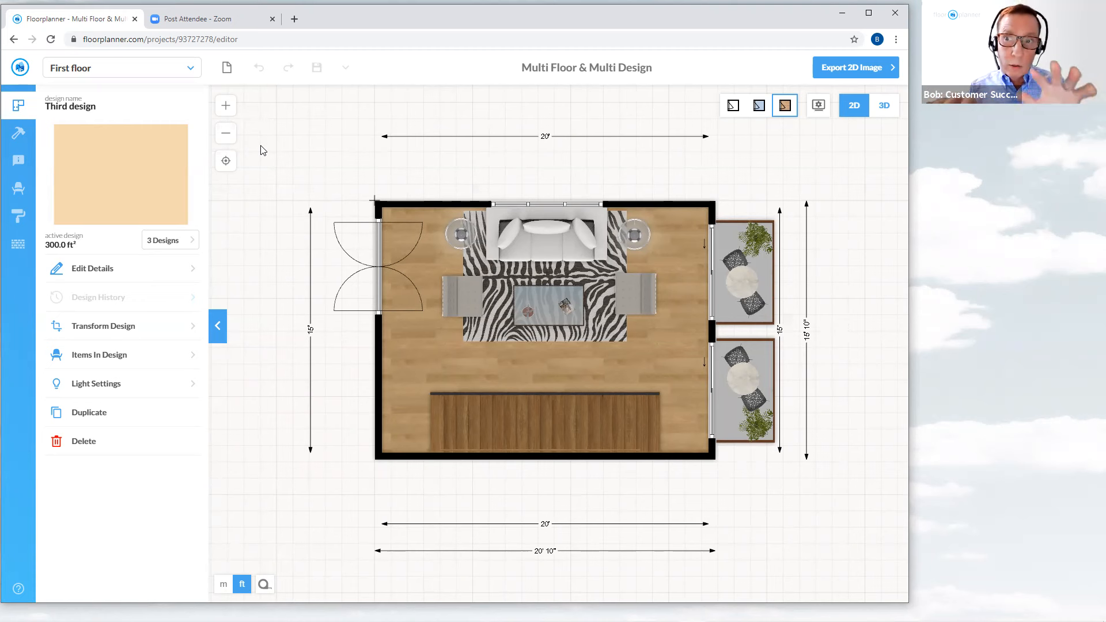
# Step: Switch to Second design and delete the three-seat Madison sofa beneath the window
pyautogui.click(171, 242)
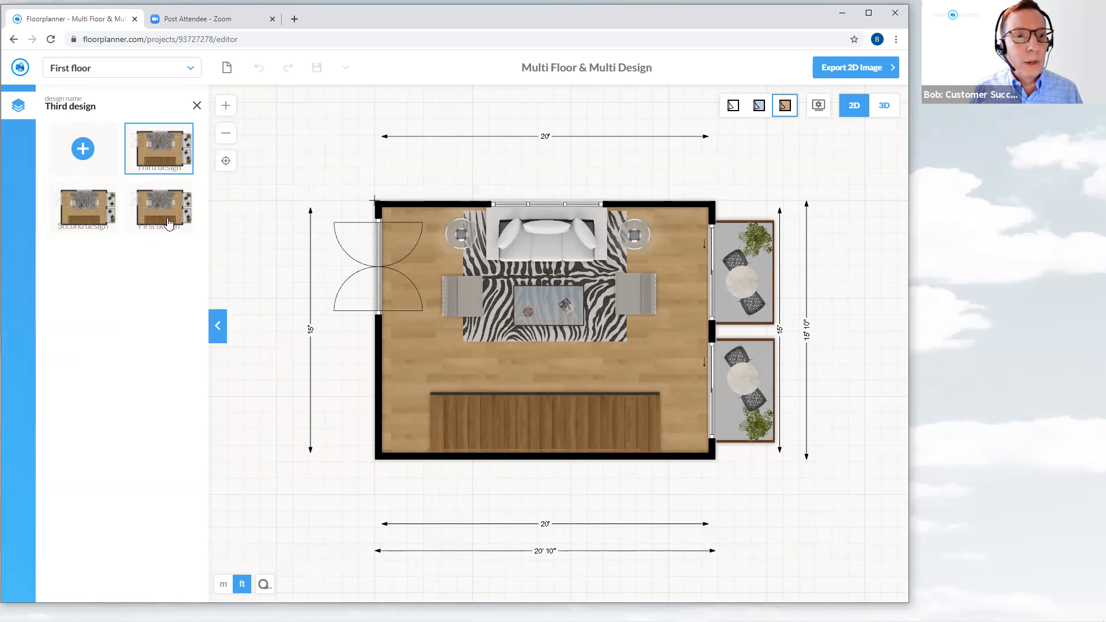
pyautogui.click(92, 224)
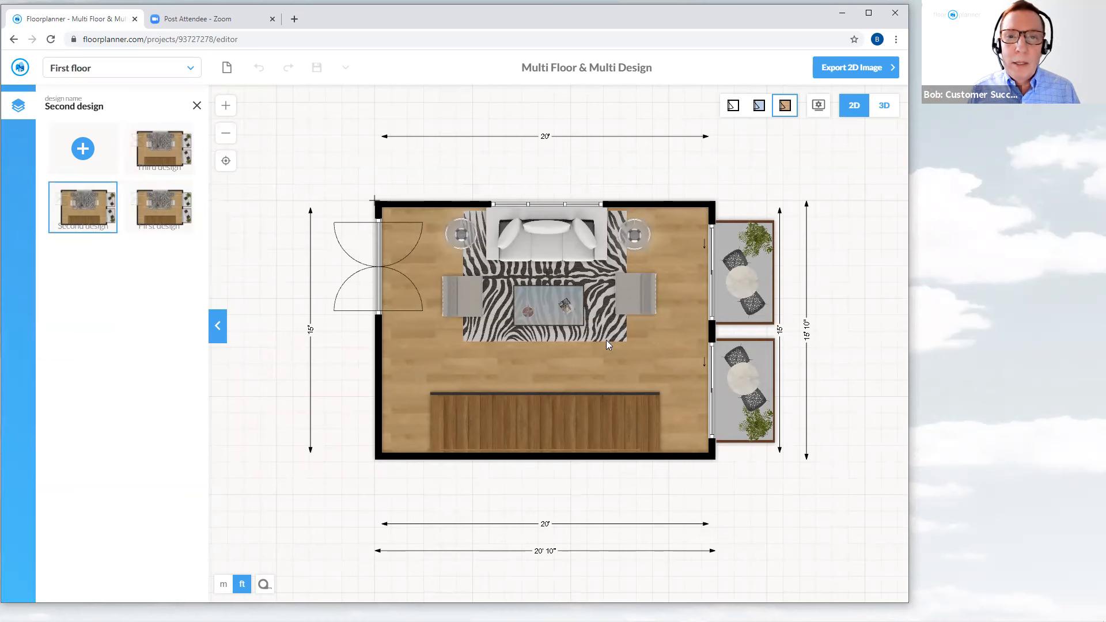
pyautogui.click(558, 254)
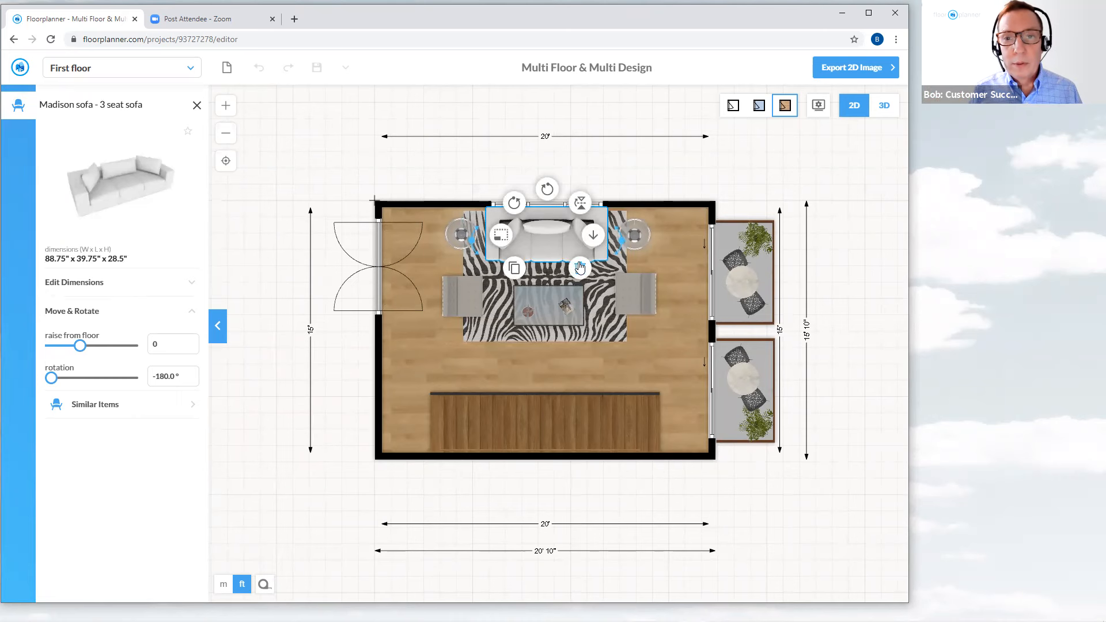
pyautogui.click(580, 267)
# Step: Move the two Barcelona chairs side by side onto the rug beneath the window and rotate both to face the coffee table
pyautogui.moveTo(632, 292); pyautogui.dragTo(578, 237)
pyautogui.moveTo(475, 288); pyautogui.dragTo(521, 232)
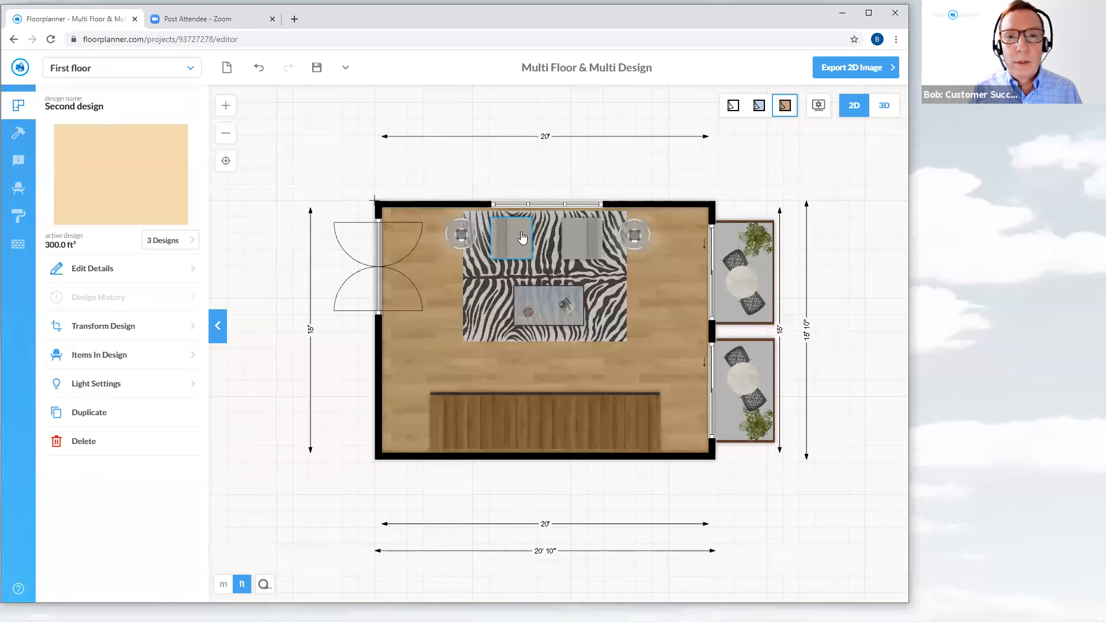
pyautogui.click(521, 233)
pyautogui.moveTo(480, 208); pyautogui.dragTo(588, 168)
pyautogui.click(587, 168)
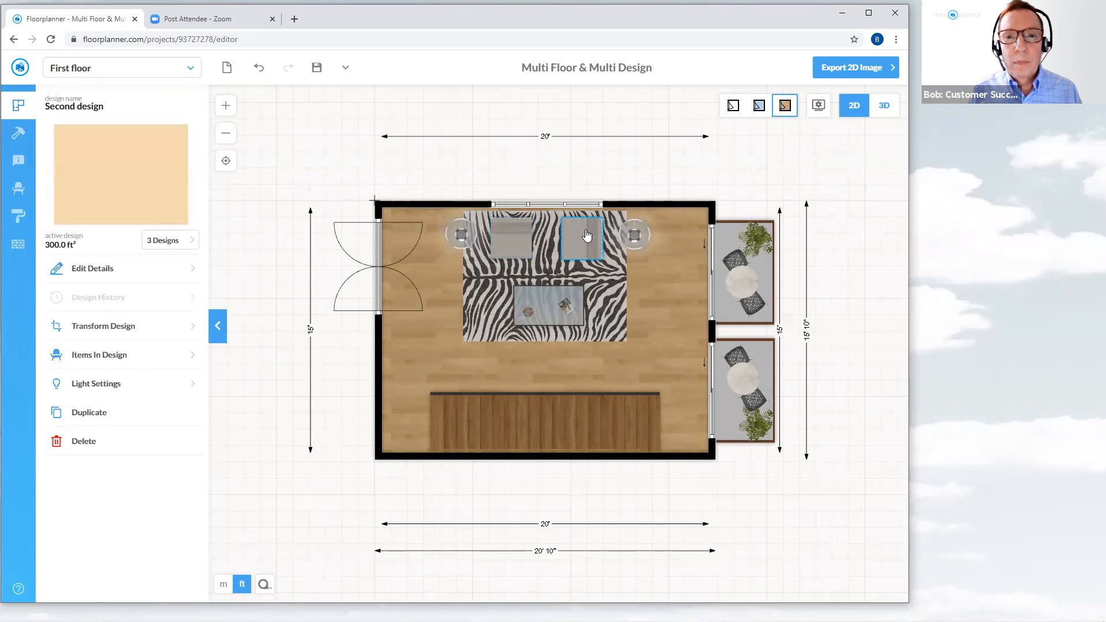
pyautogui.click(586, 233)
pyautogui.click(550, 206)
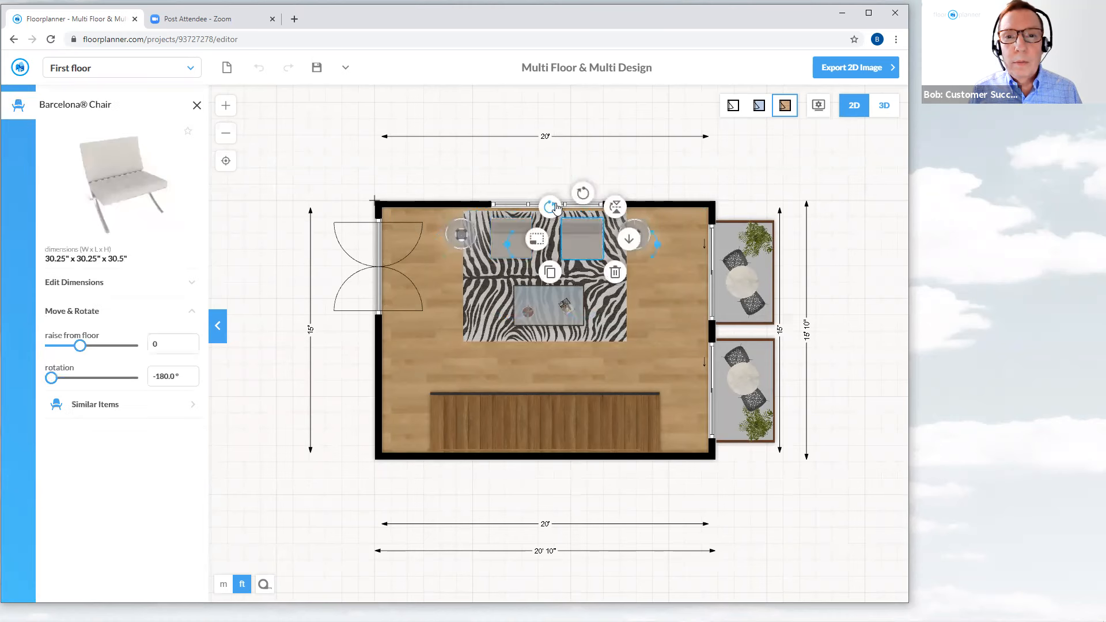
pyautogui.click(656, 169)
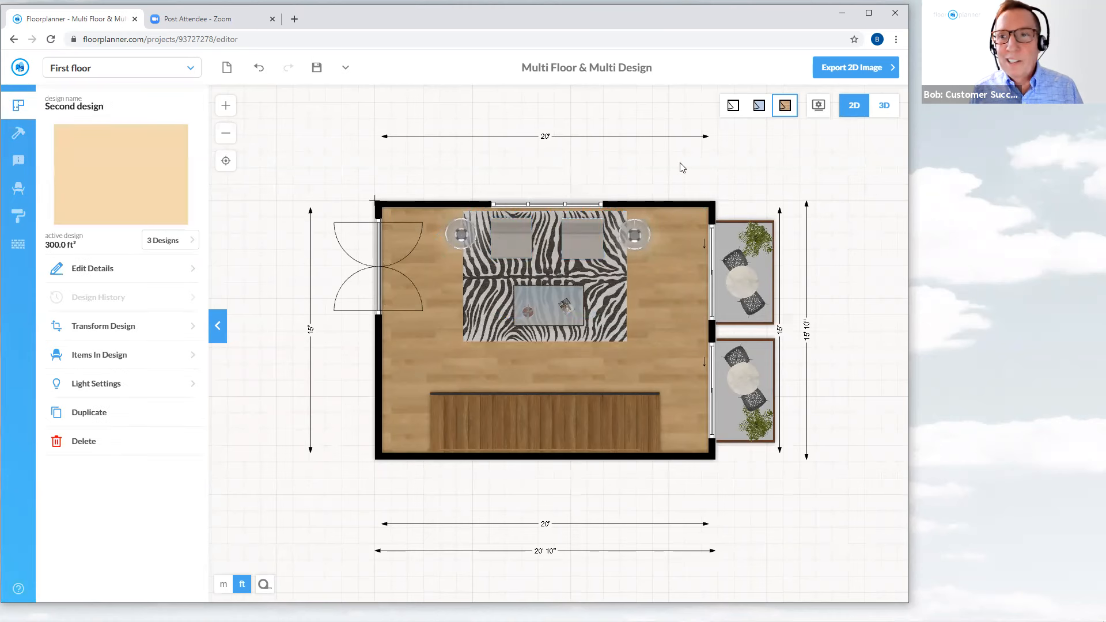
# Step: Delete the round table and the lower dining chair from each of the two balconies
pyautogui.click(753, 303)
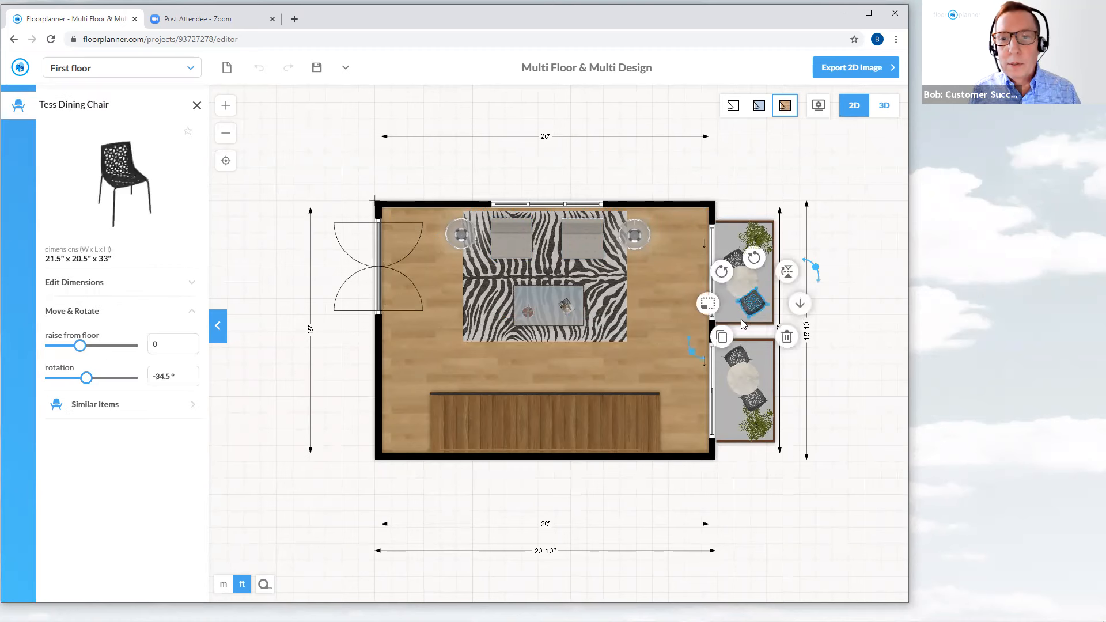
pyautogui.click(786, 339)
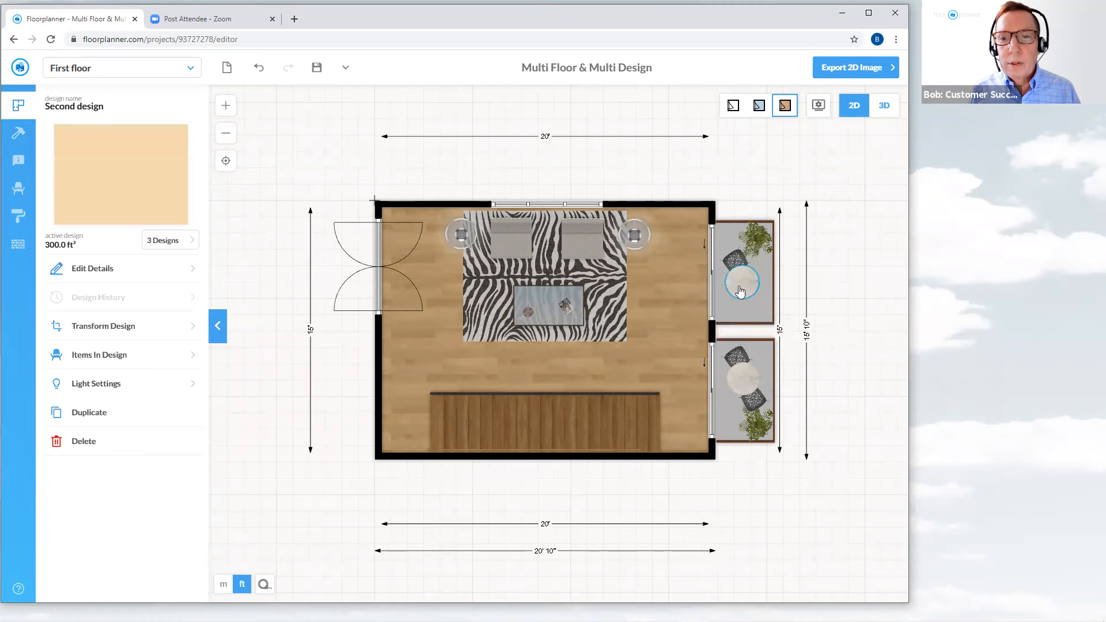
pyautogui.click(742, 282)
pyautogui.click(775, 317)
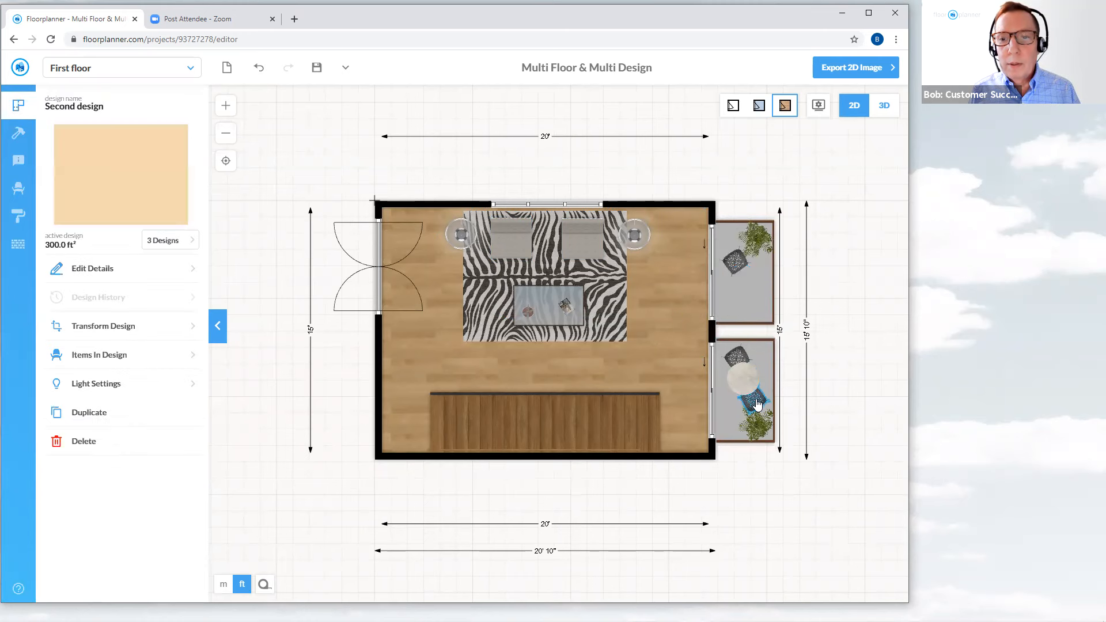
pyautogui.click(752, 397)
pyautogui.click(788, 431)
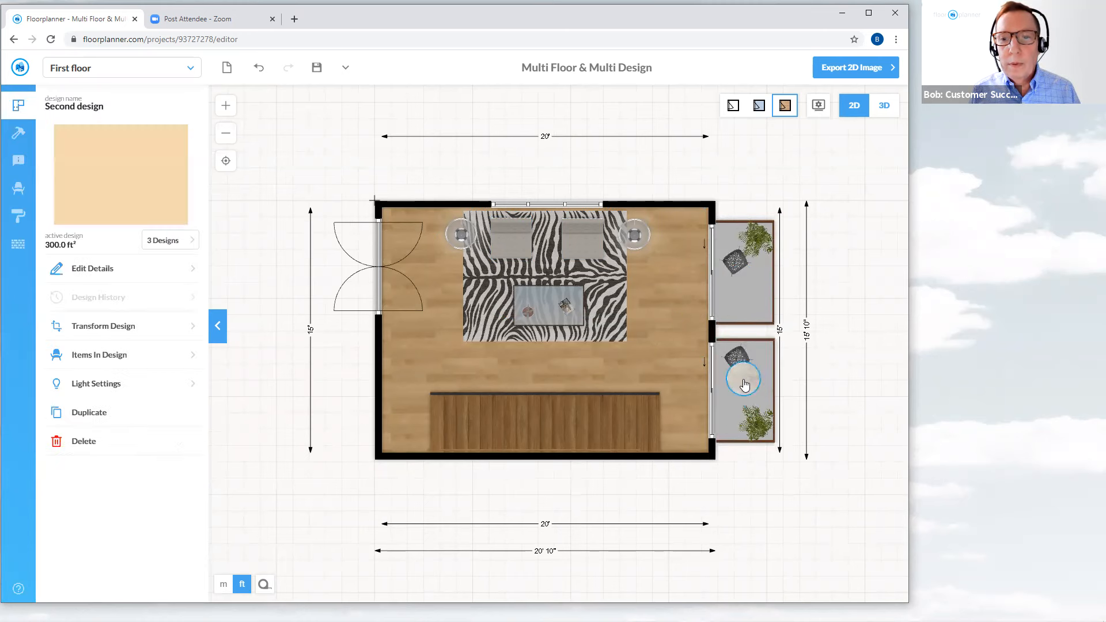
pyautogui.click(741, 382)
pyautogui.click(776, 413)
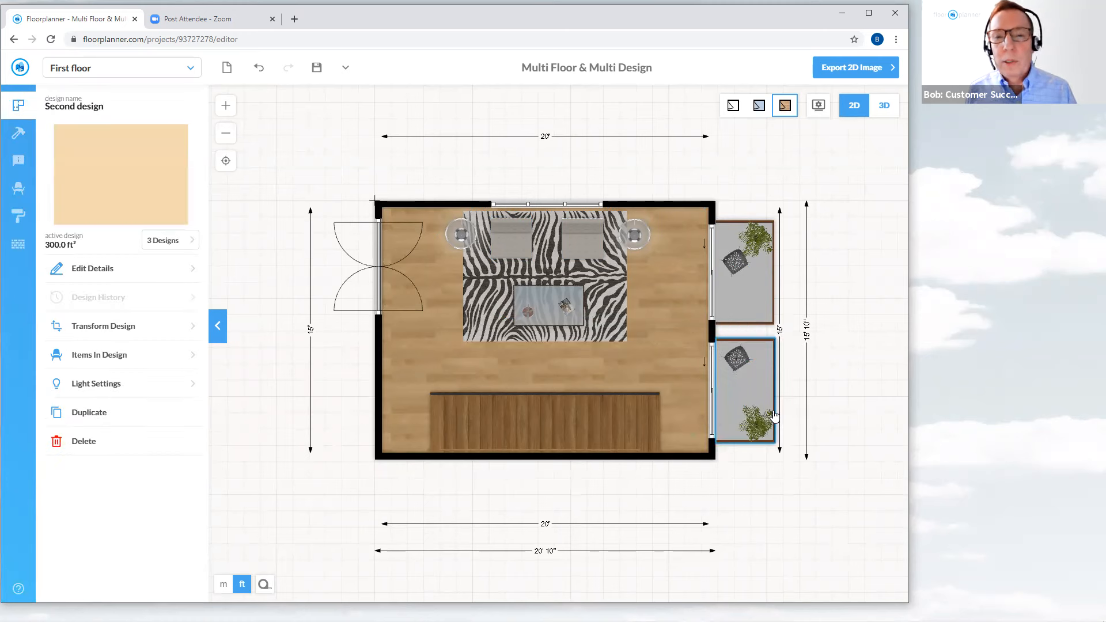
# Step: Save the second design and switch to Third design
pyautogui.click(318, 68)
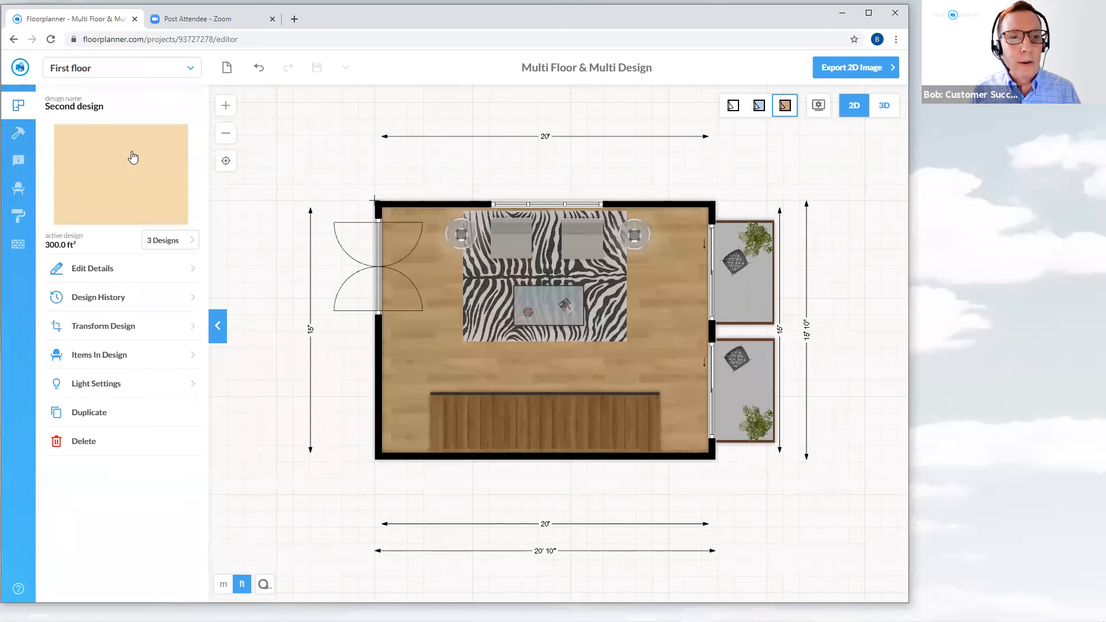
pyautogui.click(163, 241)
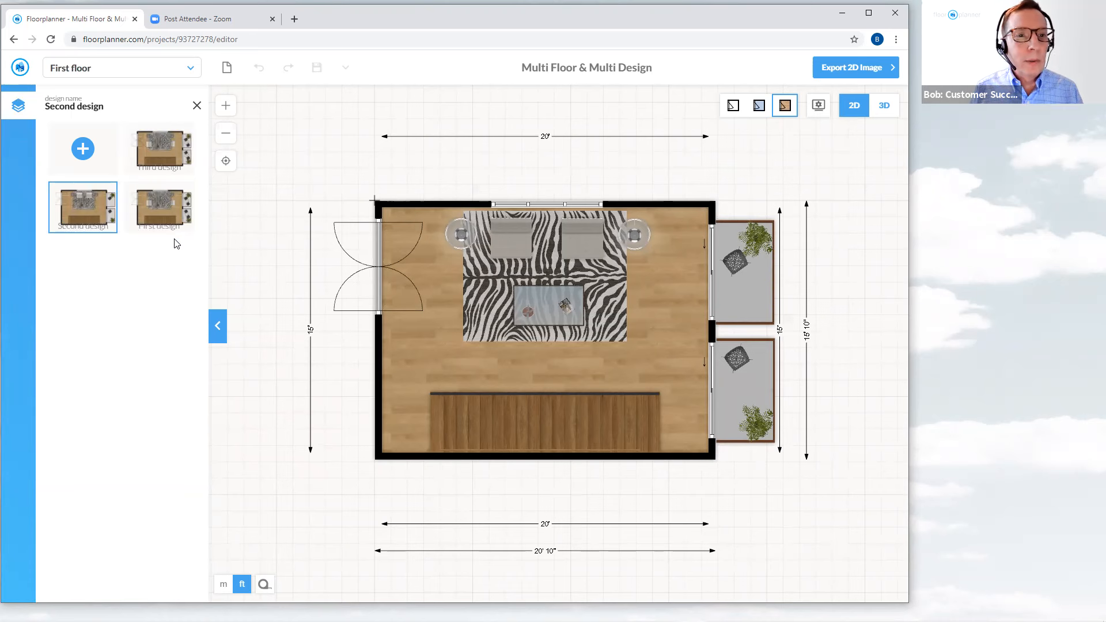
pyautogui.click(166, 156)
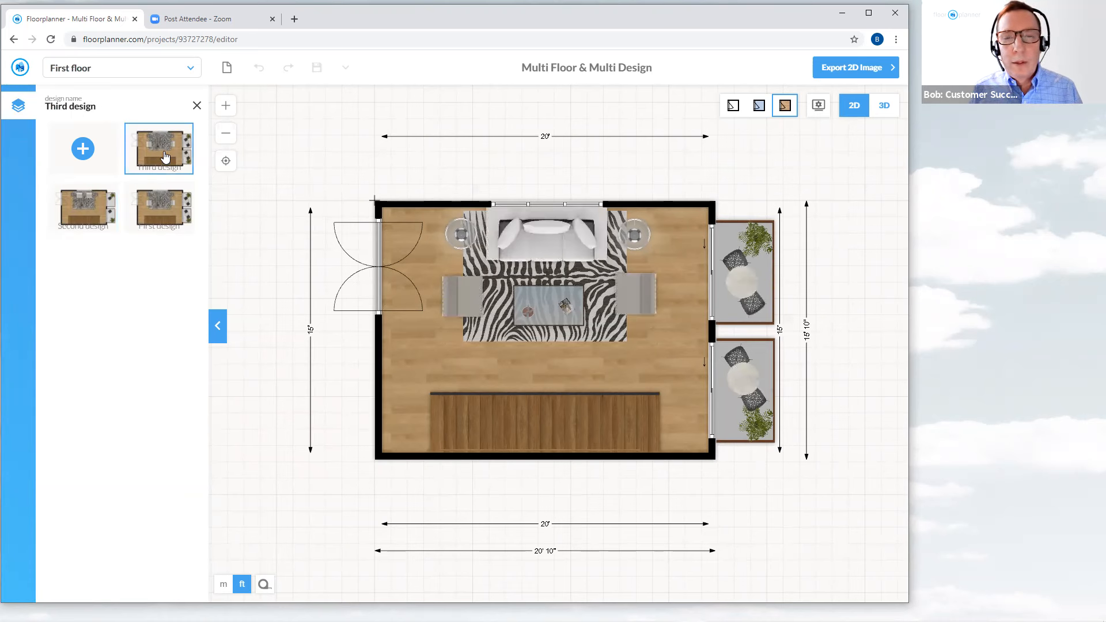
# Step: Delete both Barcelona chairs on either side of the coffee table
pyautogui.click(475, 299)
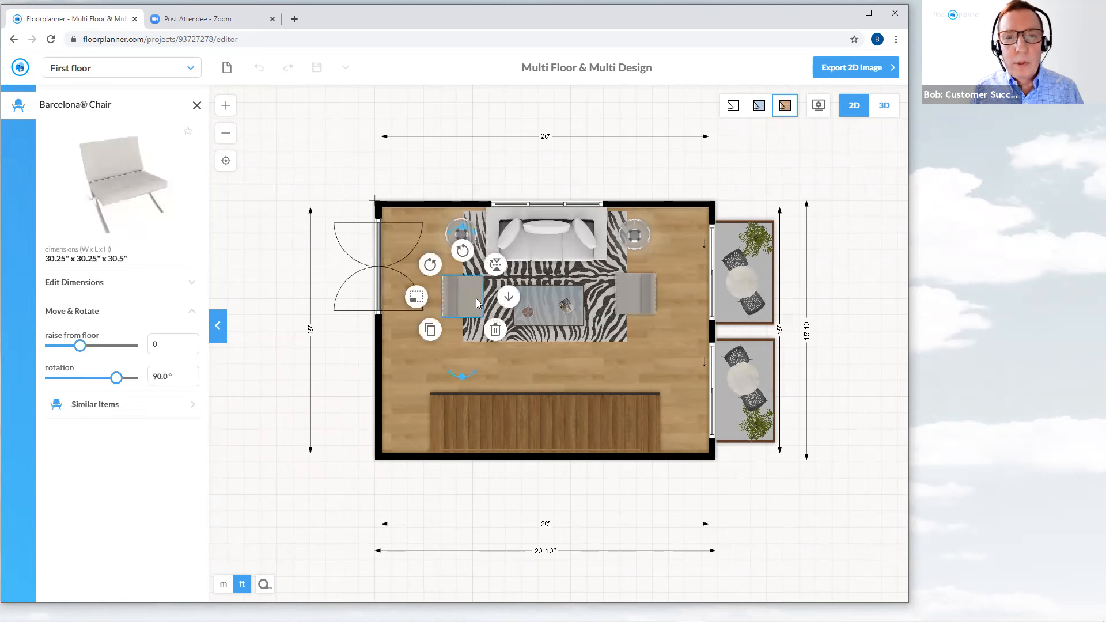
pyautogui.click(496, 329)
pyautogui.click(636, 310)
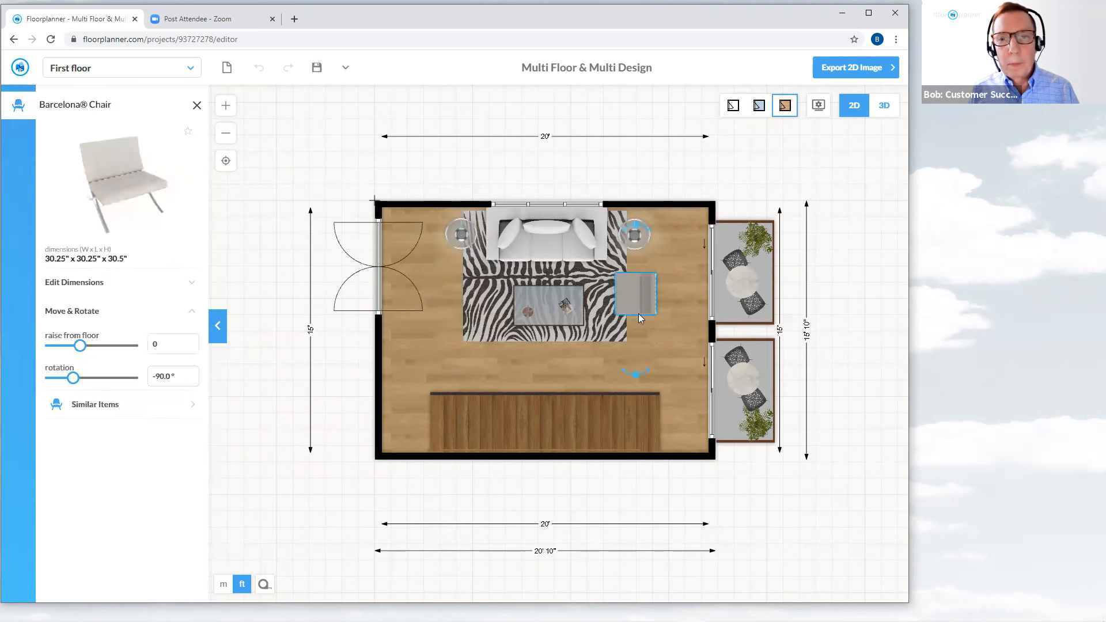
pyautogui.click(668, 328)
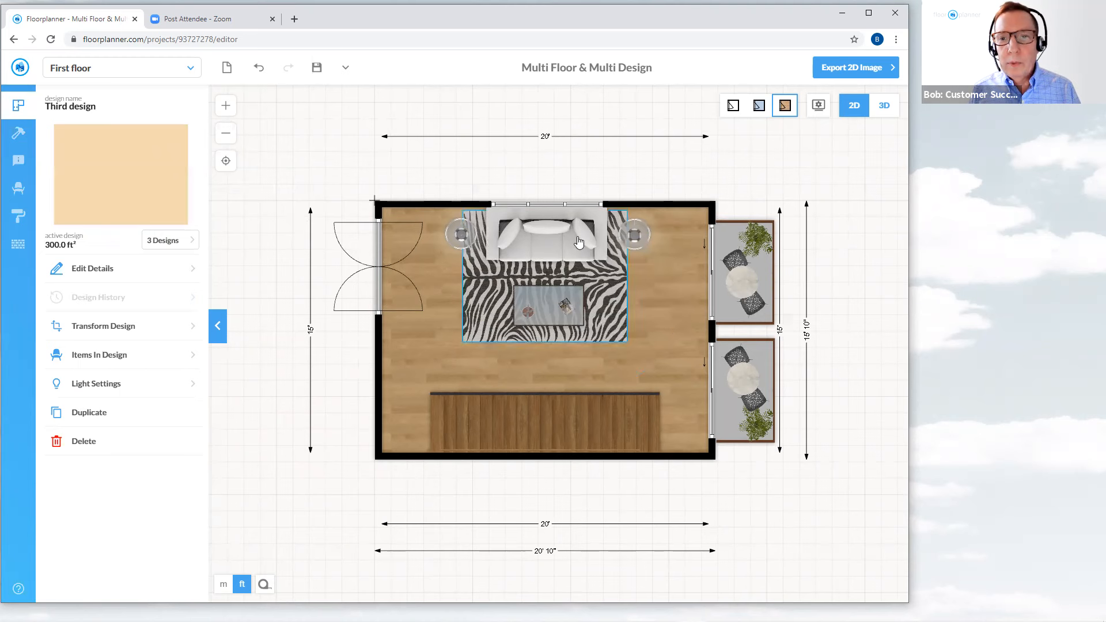
# Step: Delete the round table and both dining chairs from the upper balcony, leaving the plant
pyautogui.click(741, 265)
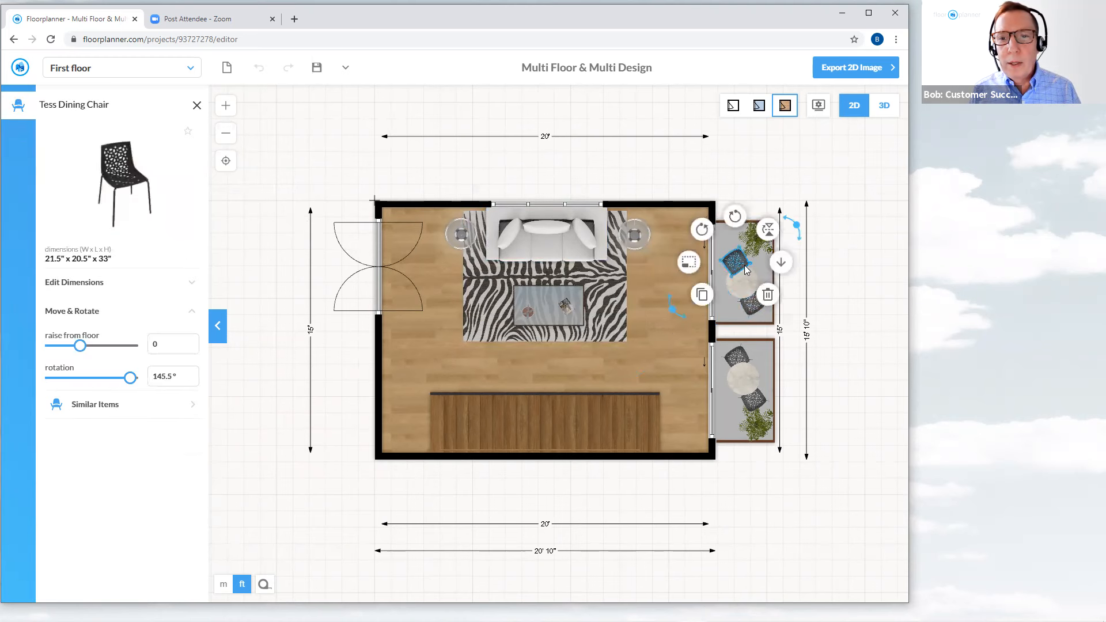
pyautogui.moveTo(745, 277); pyautogui.dragTo(753, 310)
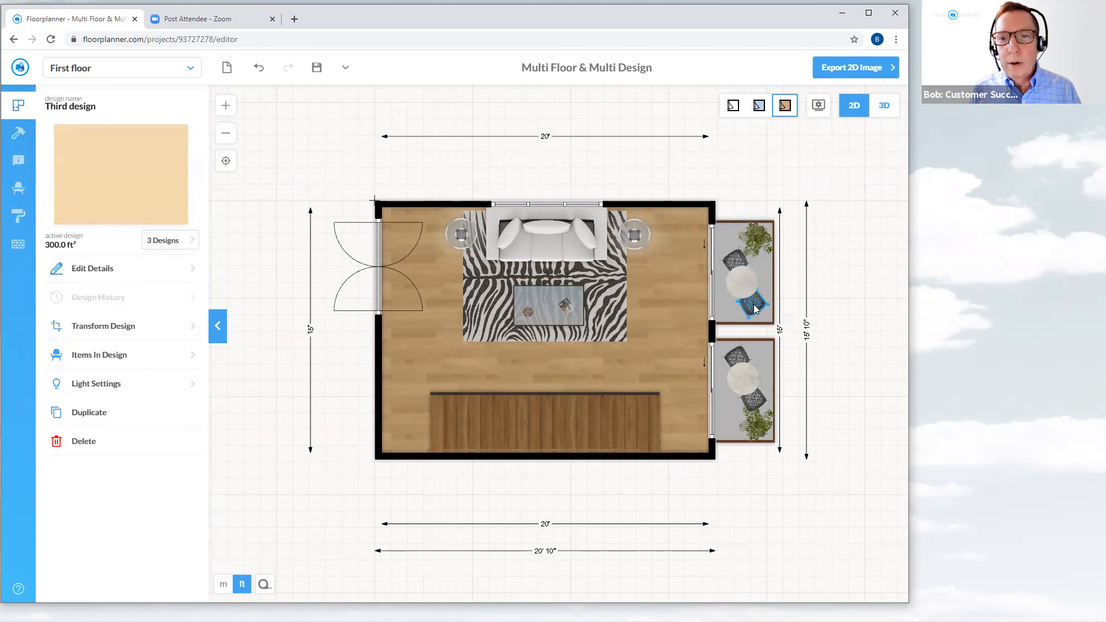
pyautogui.click(753, 310)
pyautogui.click(790, 338)
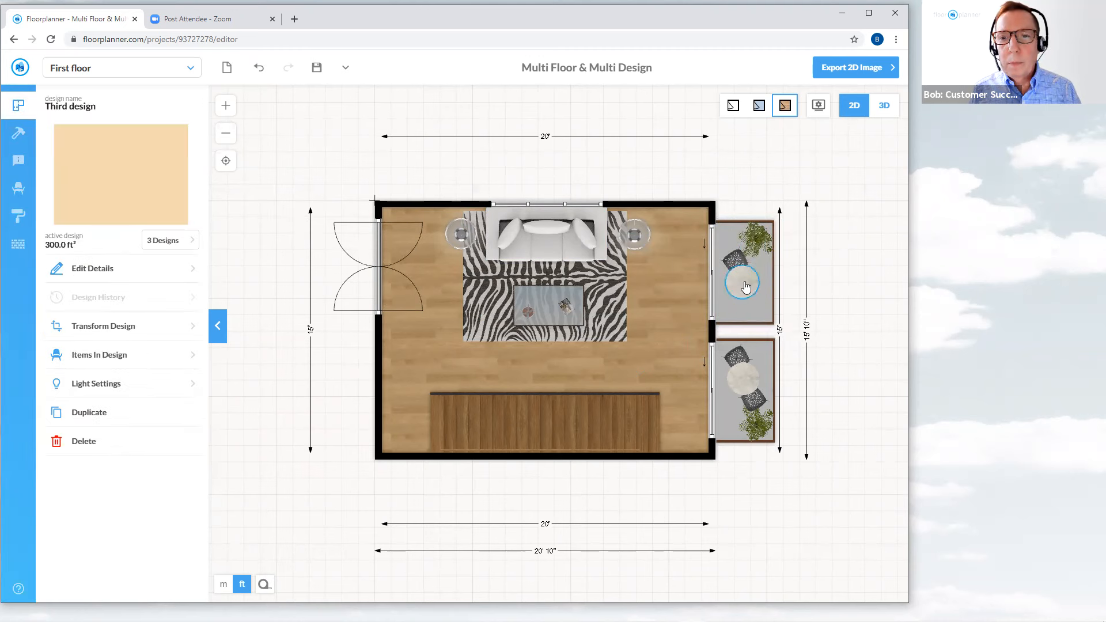
pyautogui.click(746, 286)
pyautogui.click(775, 315)
pyautogui.click(740, 262)
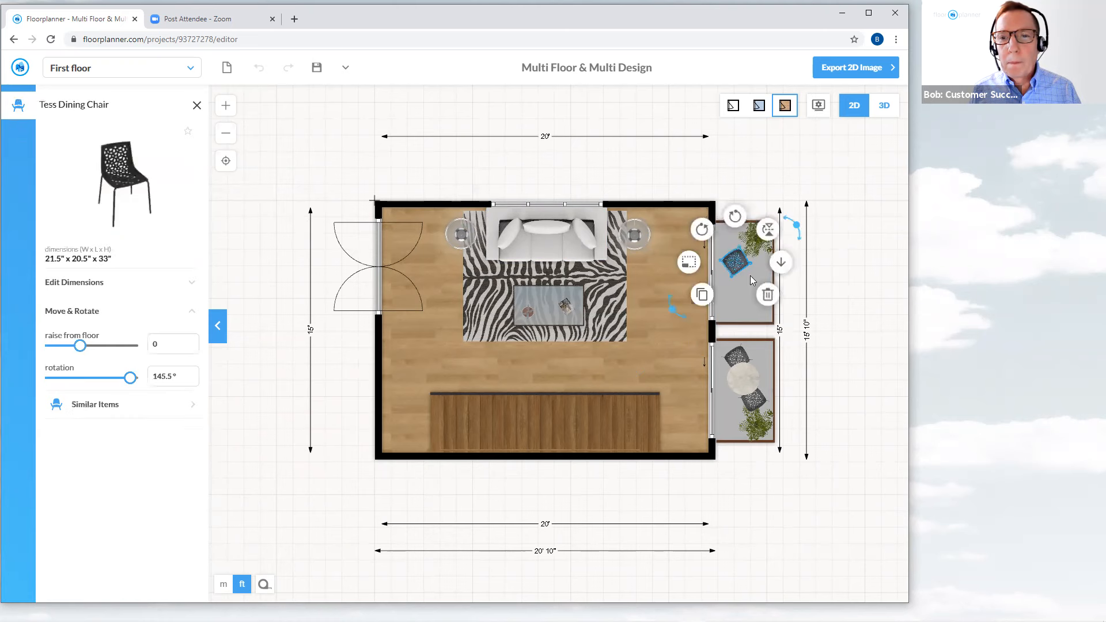
pyautogui.click(768, 293)
# Step: Delete the round table and both dining chairs from the lower balcony and save the design
pyautogui.click(747, 371)
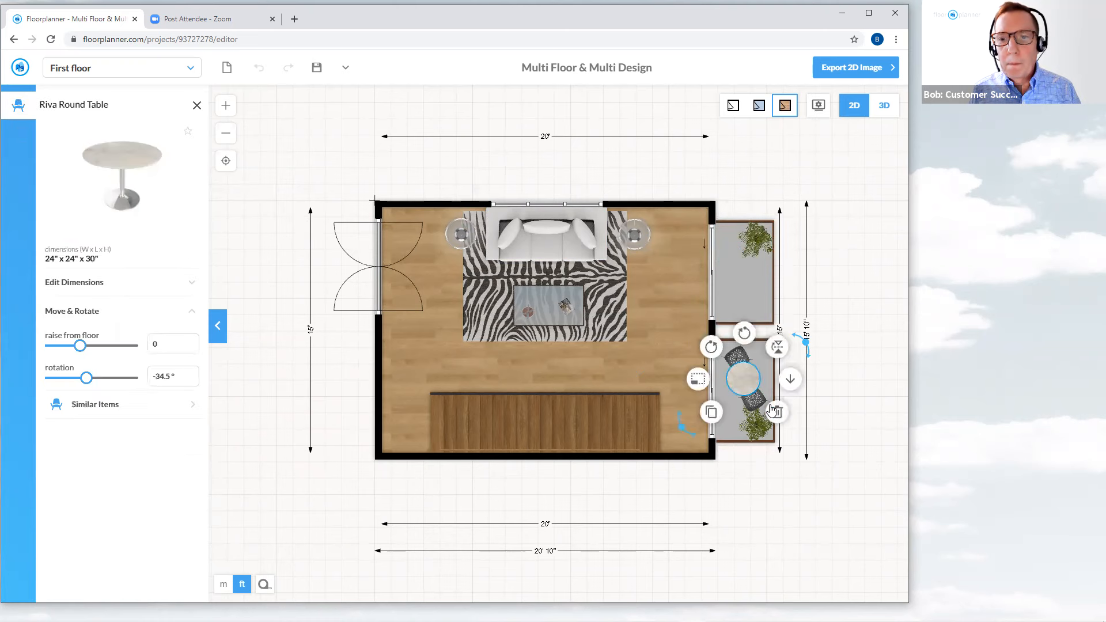
pyautogui.click(773, 410)
pyautogui.click(754, 397)
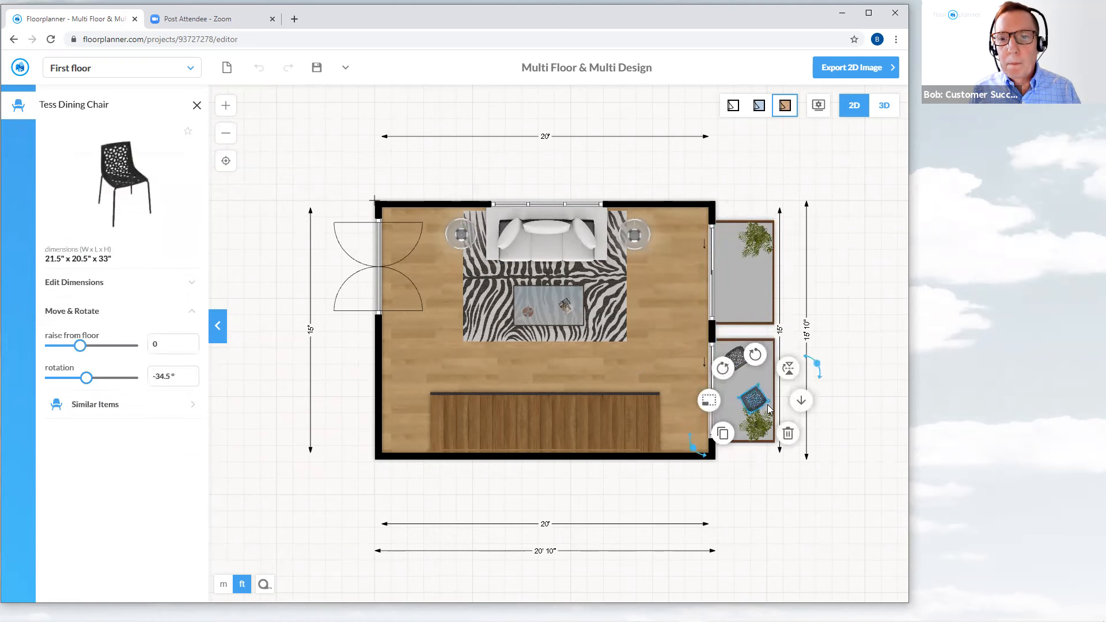
pyautogui.click(786, 432)
pyautogui.click(737, 359)
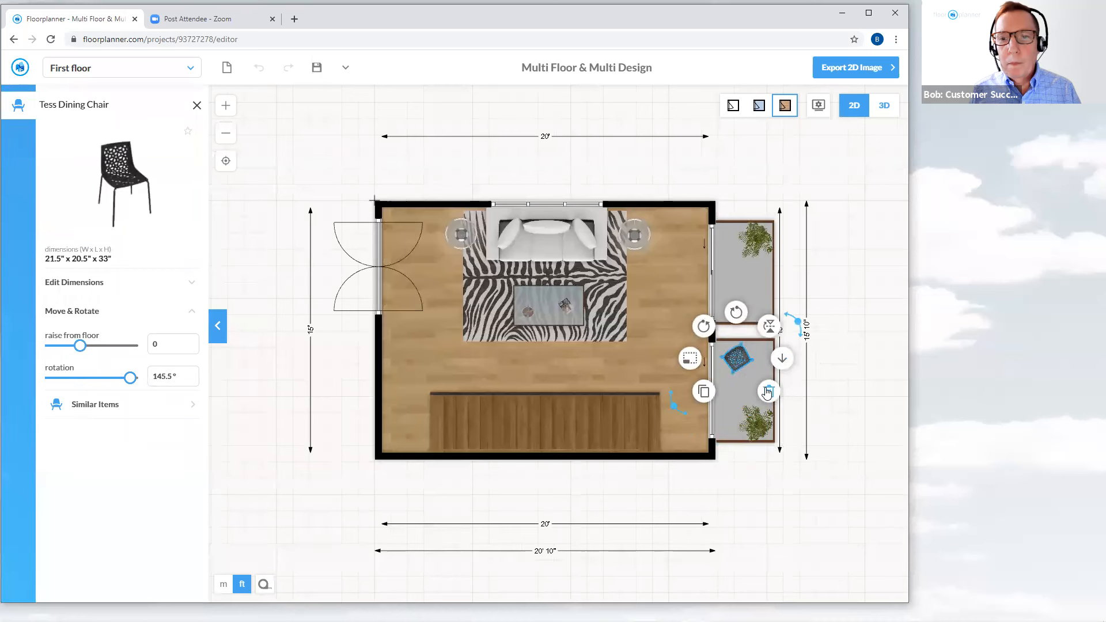
pyautogui.click(767, 397)
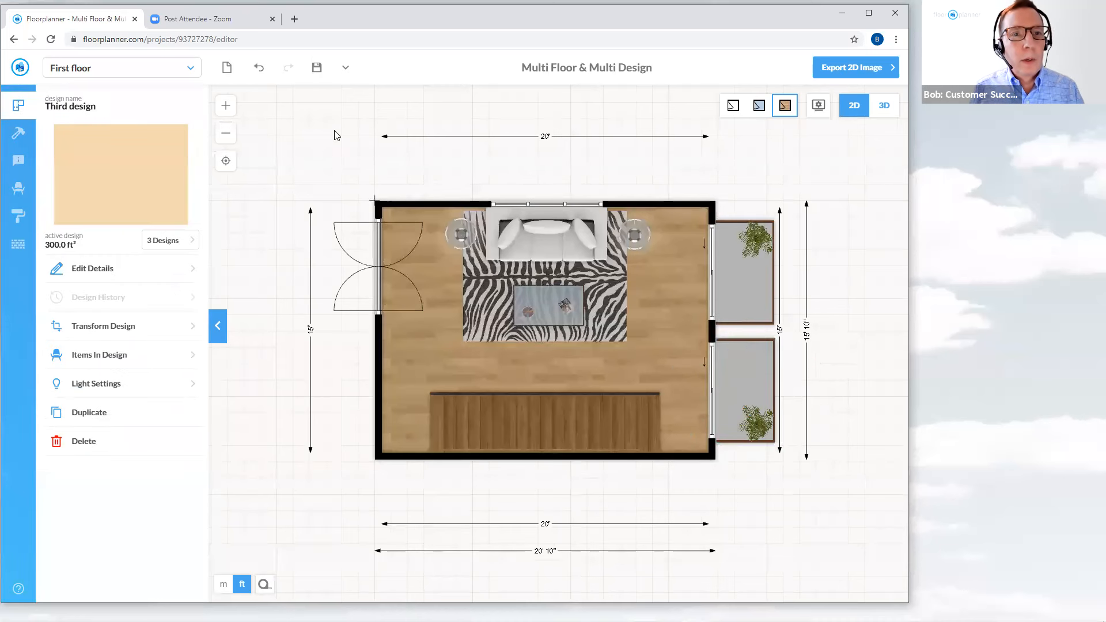
pyautogui.click(317, 68)
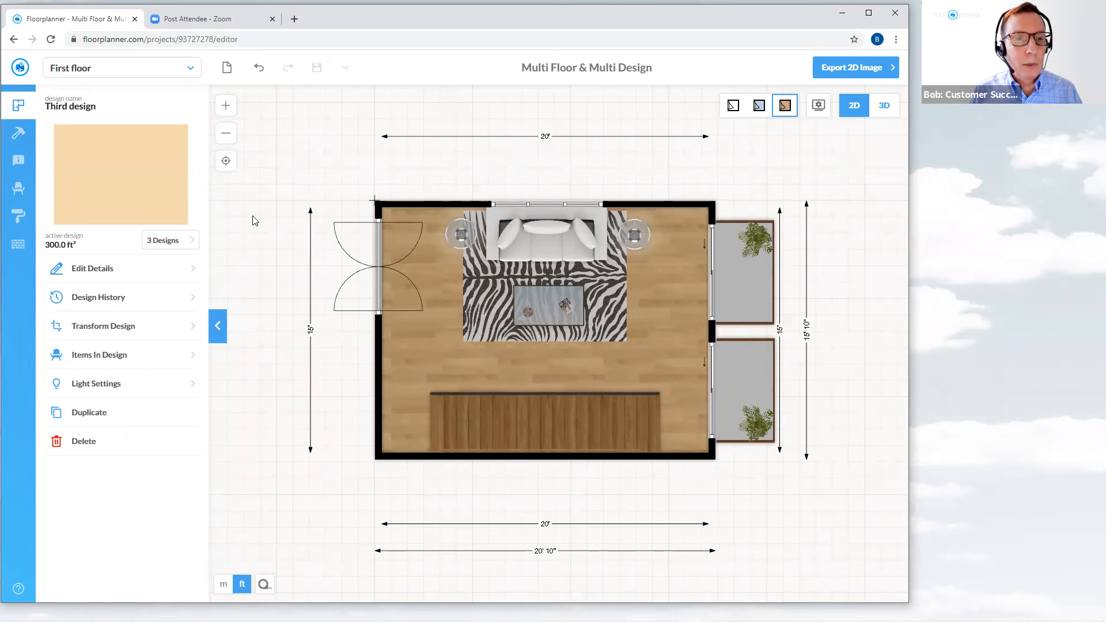
# Step: View First design, Second design and Third design in turn to compare their furniture layouts
pyautogui.click(180, 244)
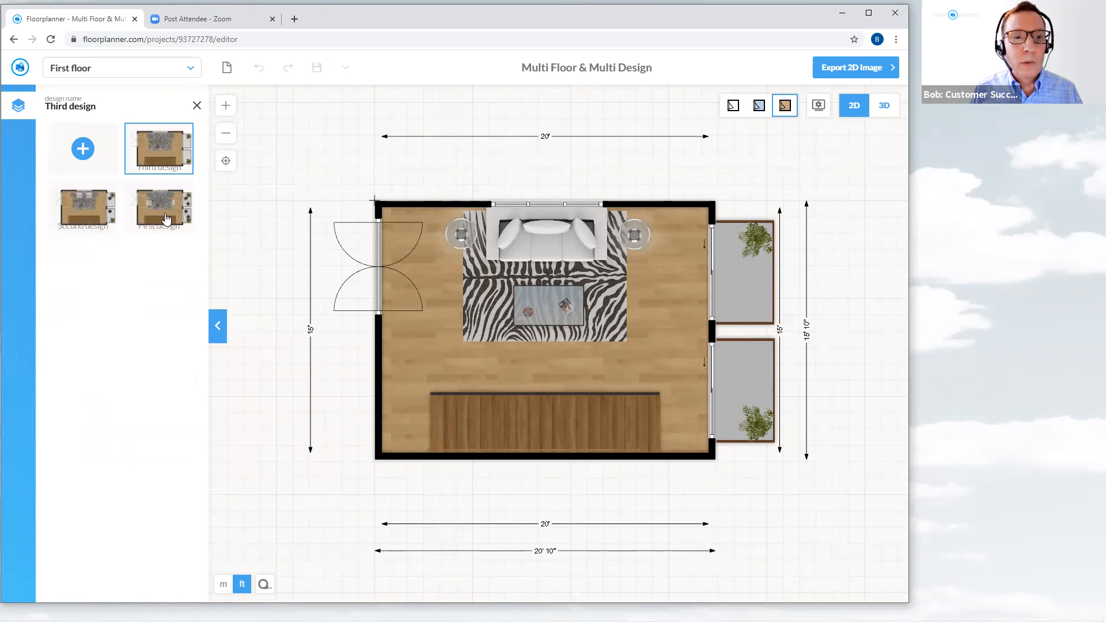
pyautogui.click(167, 218)
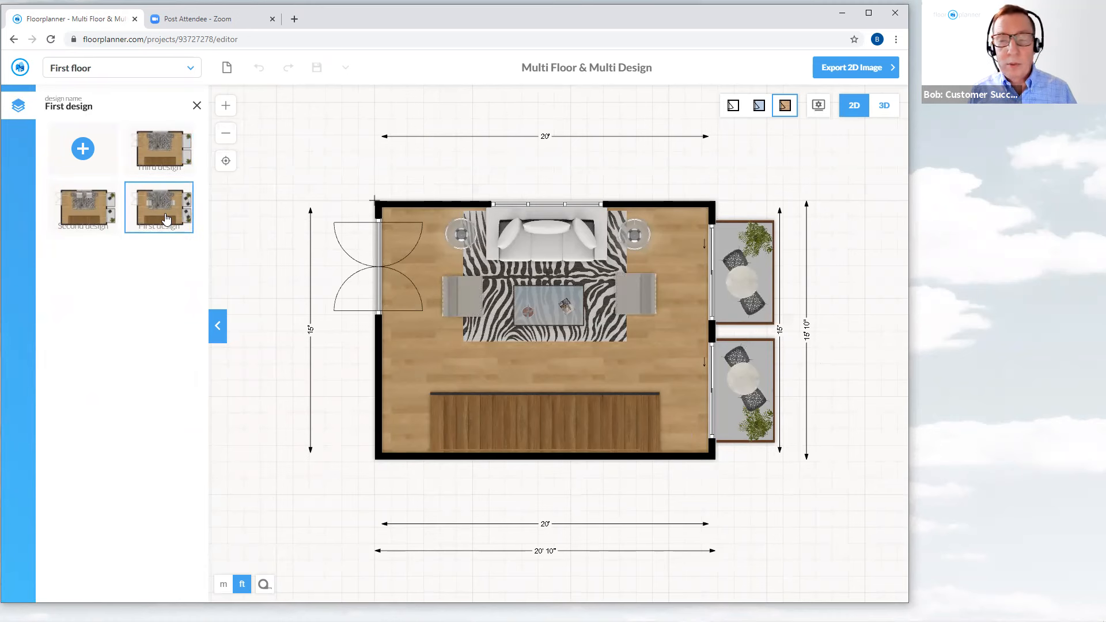
pyautogui.click(101, 218)
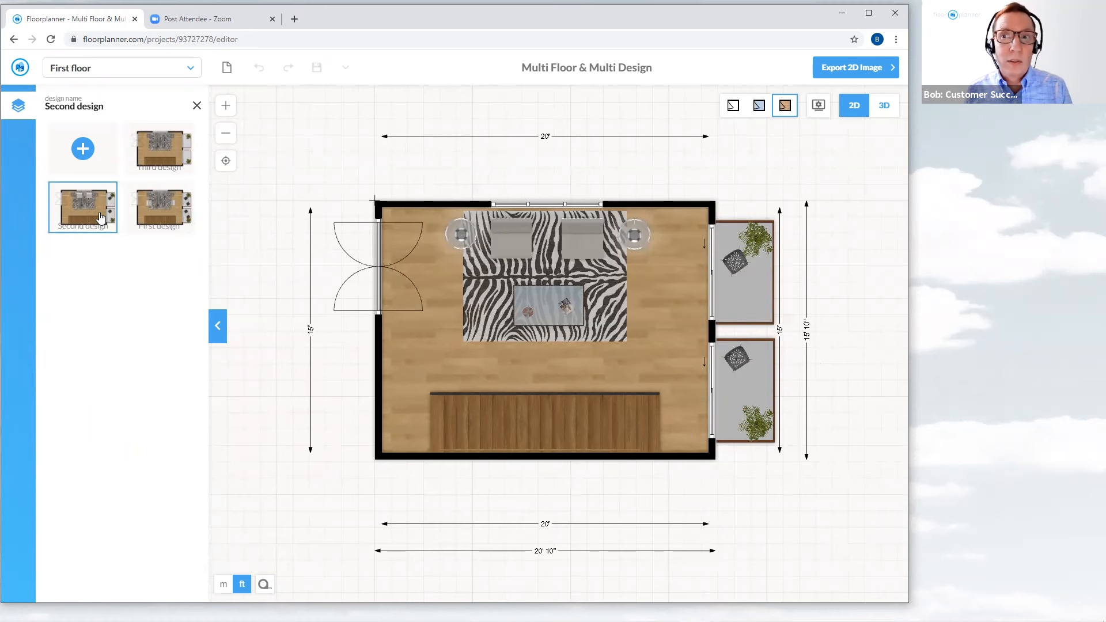
pyautogui.click(174, 158)
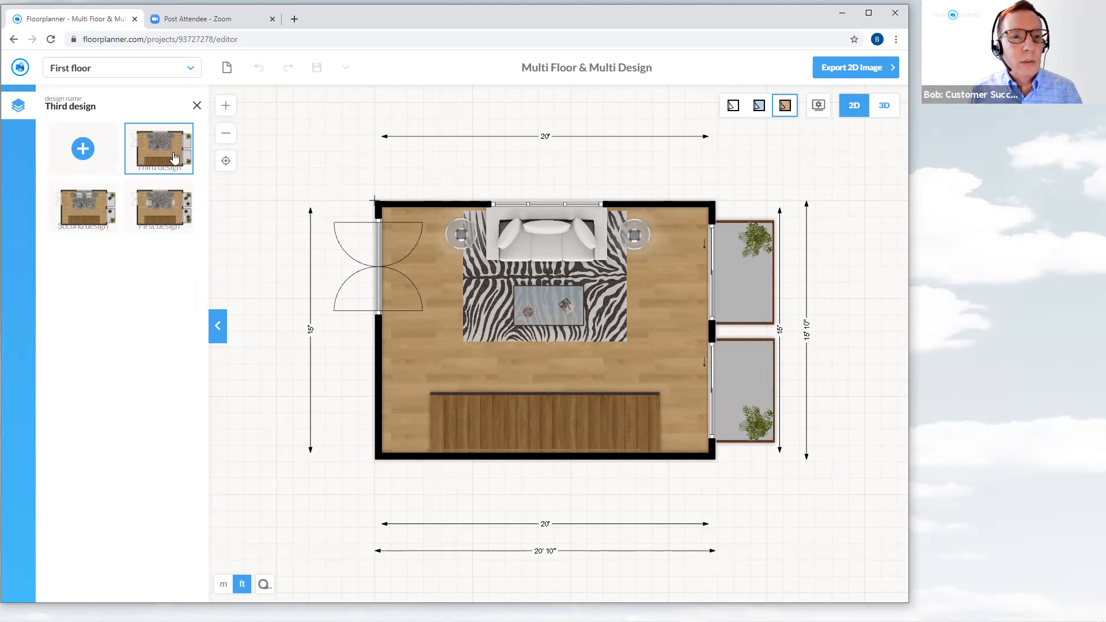
# Step: Switch to First design and make it the default design of the floor
pyautogui.click(164, 217)
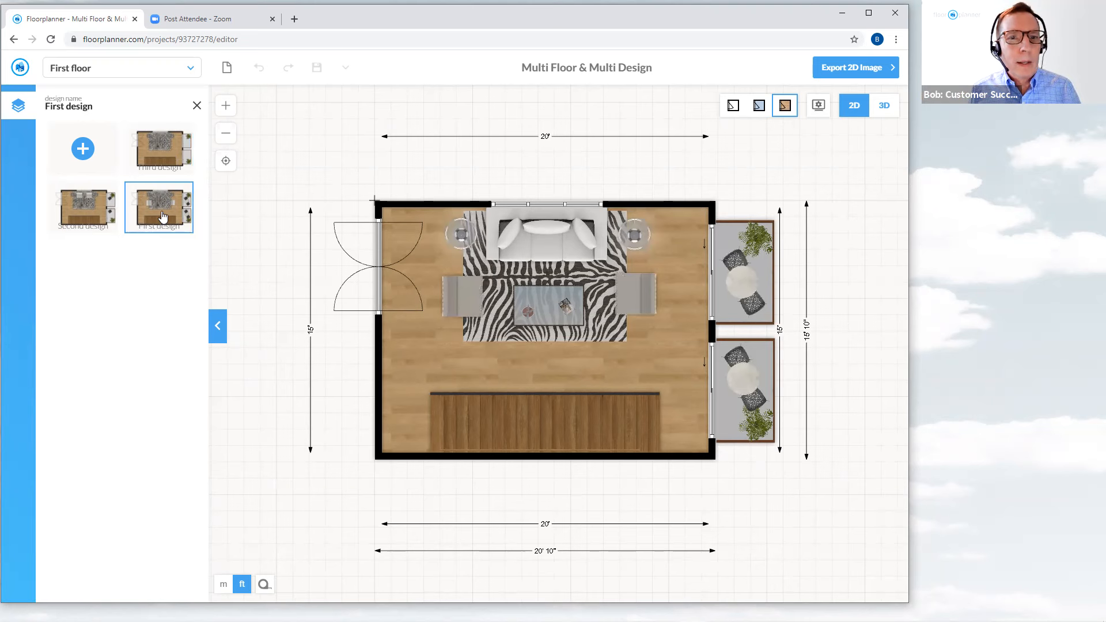
pyautogui.click(197, 105)
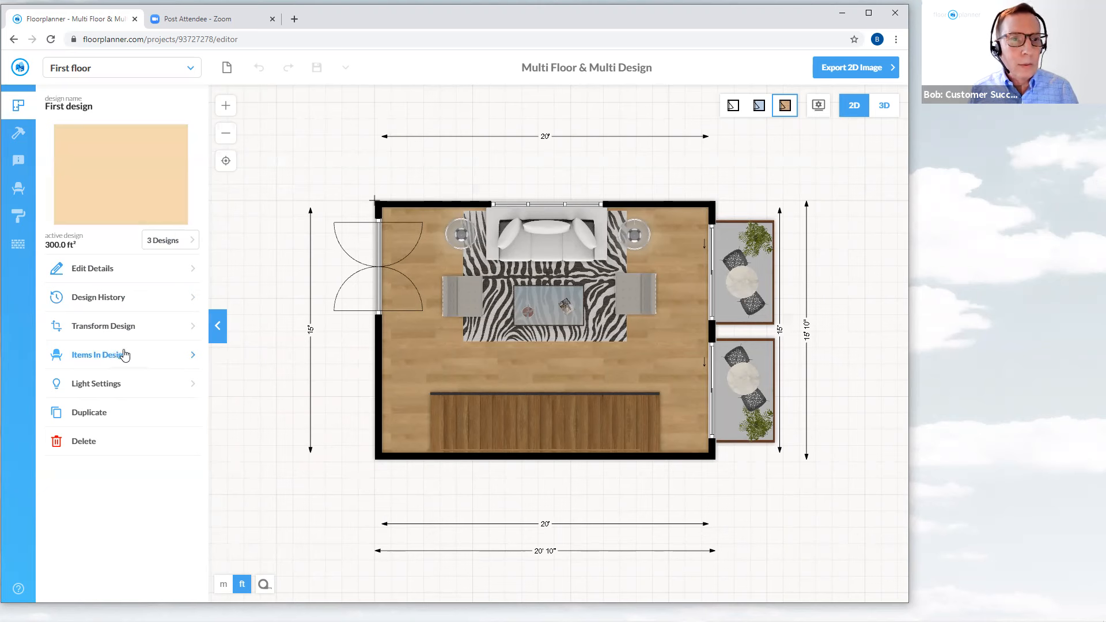
pyautogui.click(101, 270)
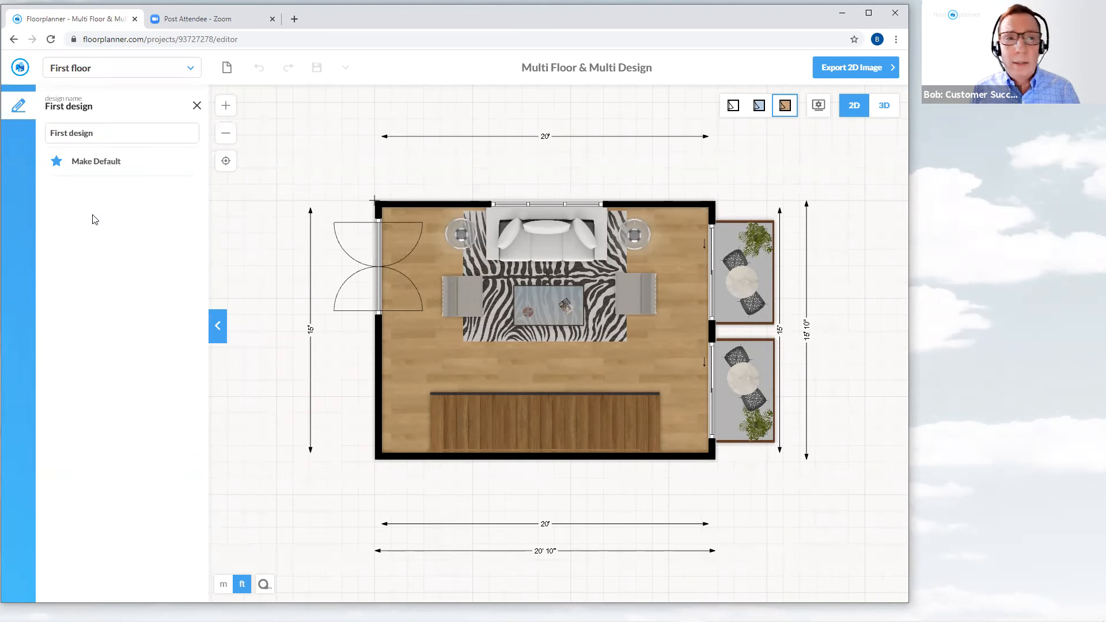
pyautogui.click(103, 167)
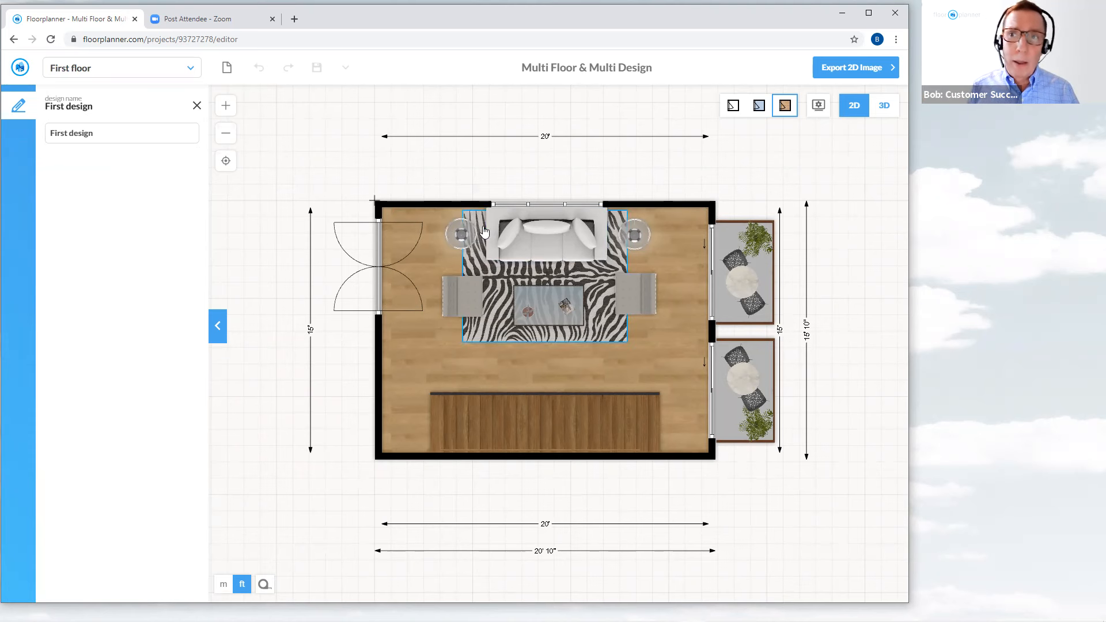
pyautogui.click(197, 106)
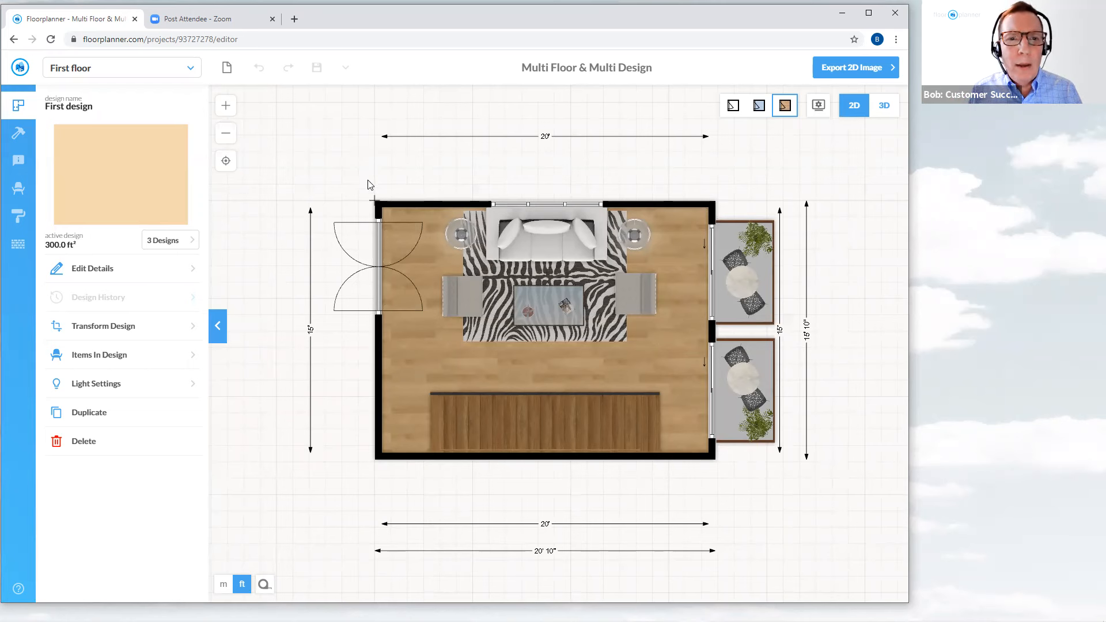
# Step: Examine the cross mark at the room's upper-left outer wall corner, above the double doors, up close
pyautogui.scroll(2, 376, 204)
pyautogui.scroll(3, 376, 204)
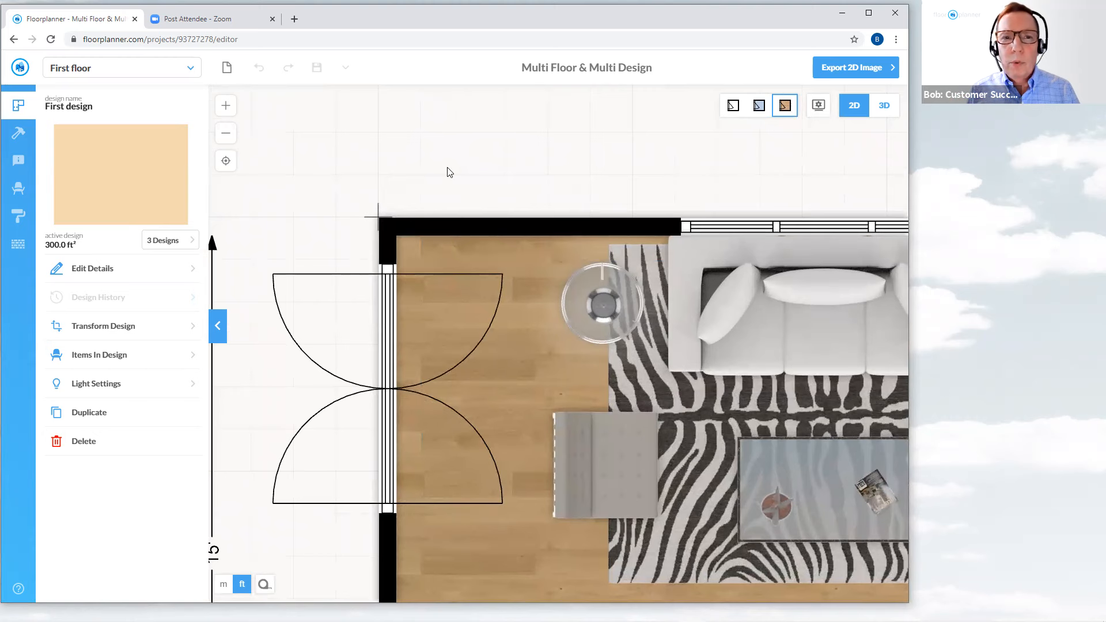
pyautogui.scroll(-1, 452, 170)
pyautogui.scroll(1, 447, 170)
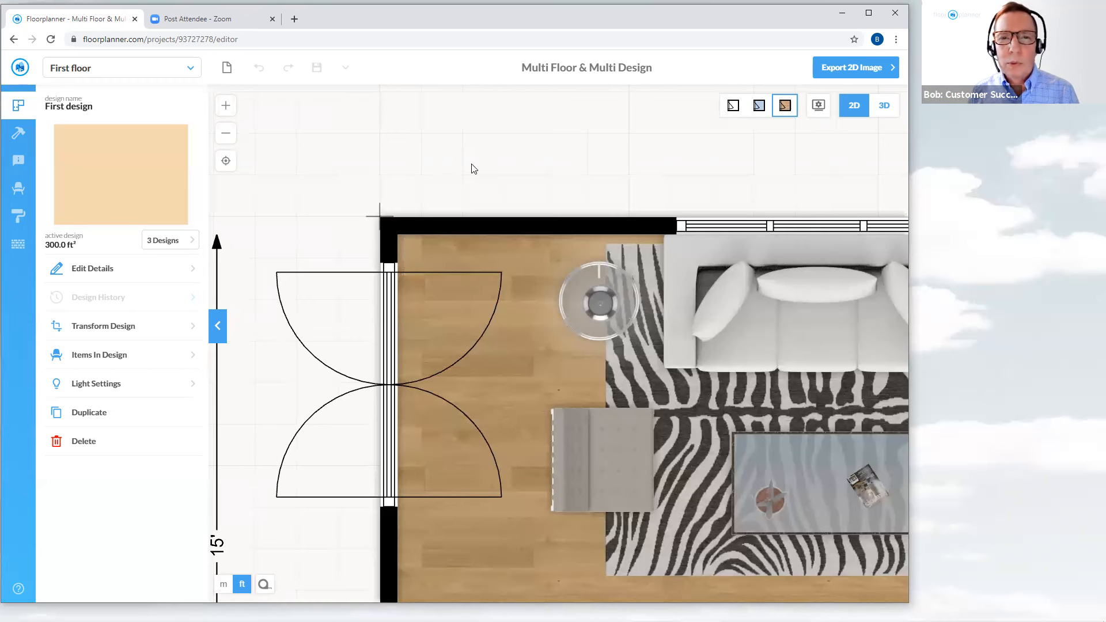
pyautogui.scroll(-3, 478, 164)
pyautogui.scroll(-1, 521, 130)
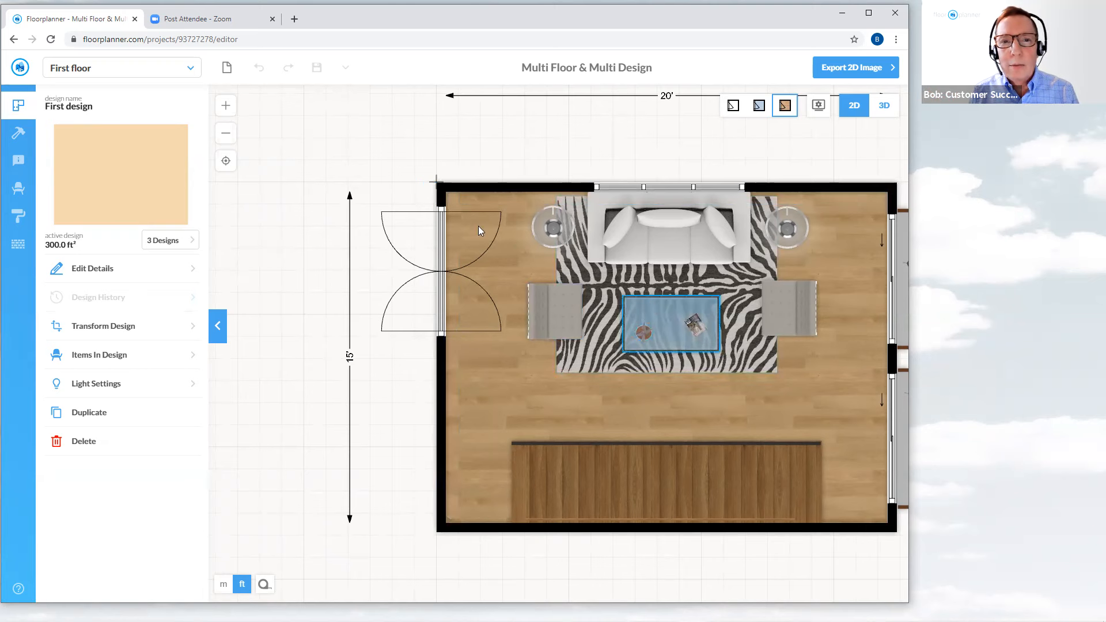
pyautogui.scroll(3, 437, 183)
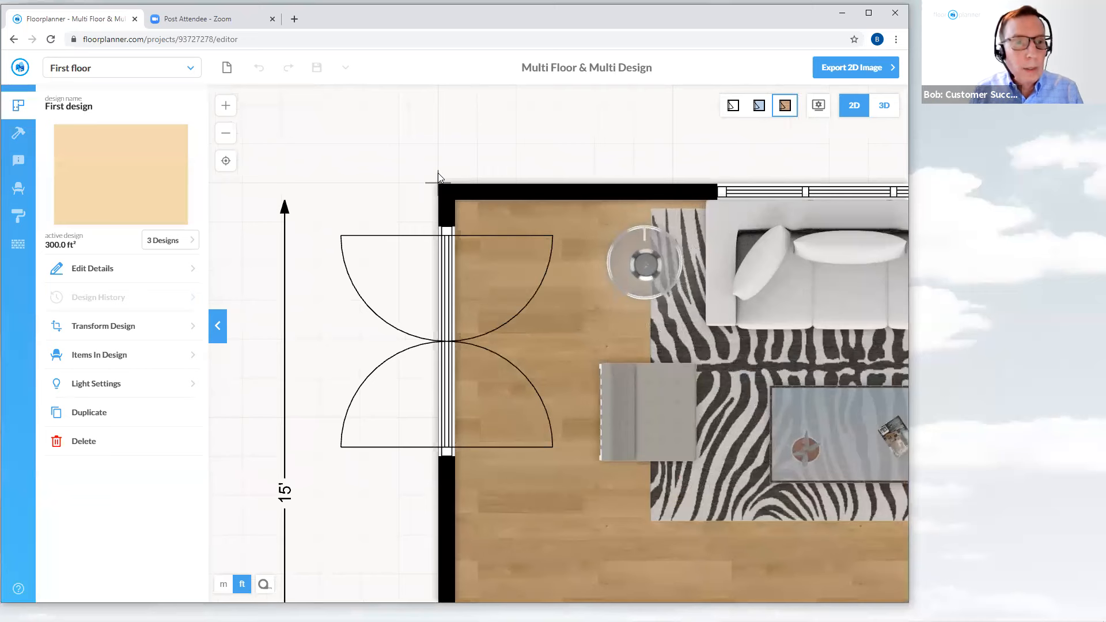
pyautogui.scroll(-1, 438, 172)
pyautogui.scroll(-1, 483, 140)
pyautogui.scroll(-1, 485, 138)
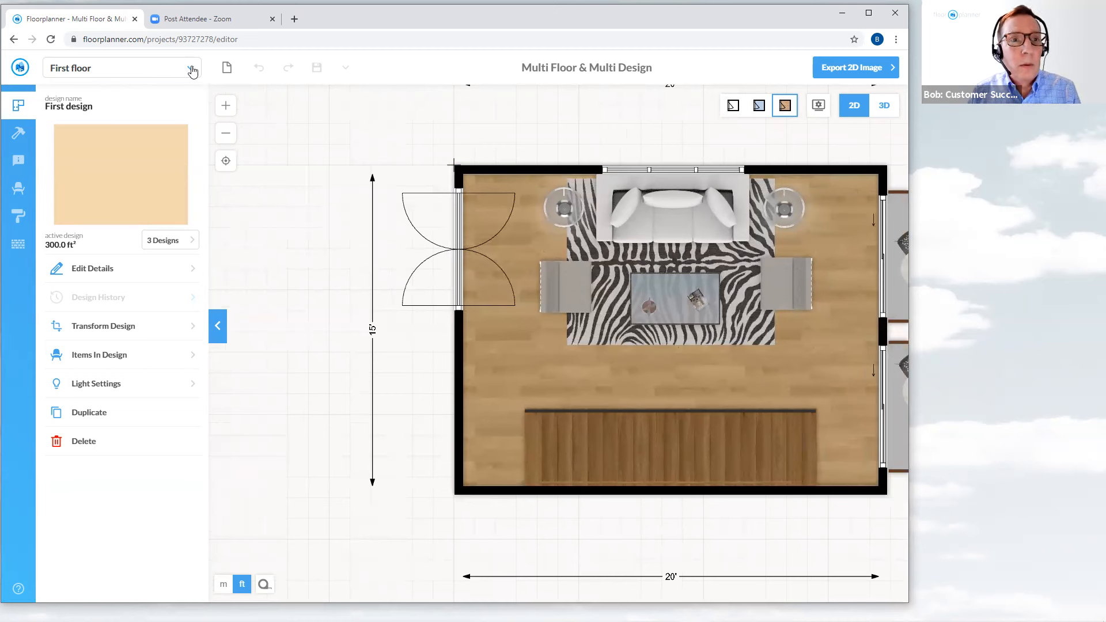
# Step: Open the settings of First floor and duplicate the floor
pyautogui.click(193, 70)
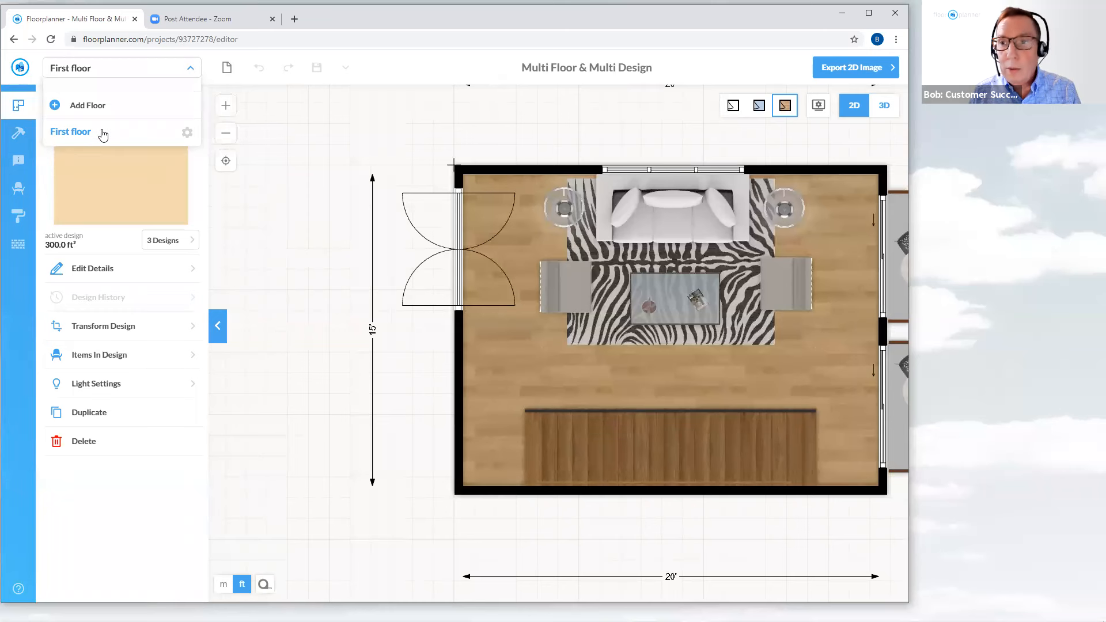
pyautogui.click(187, 133)
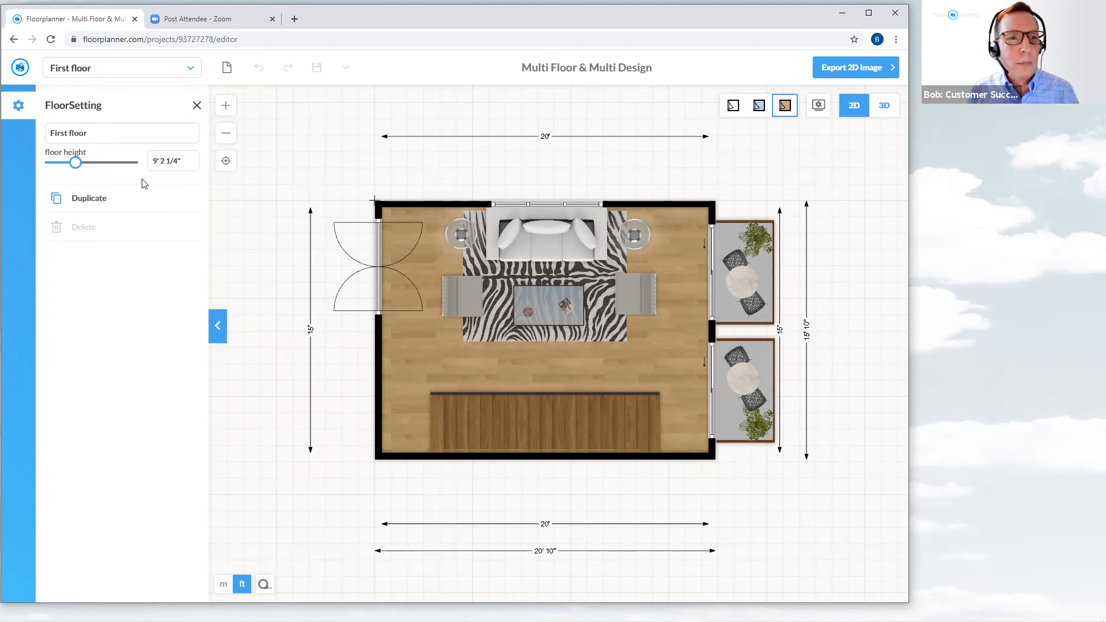
pyautogui.click(97, 203)
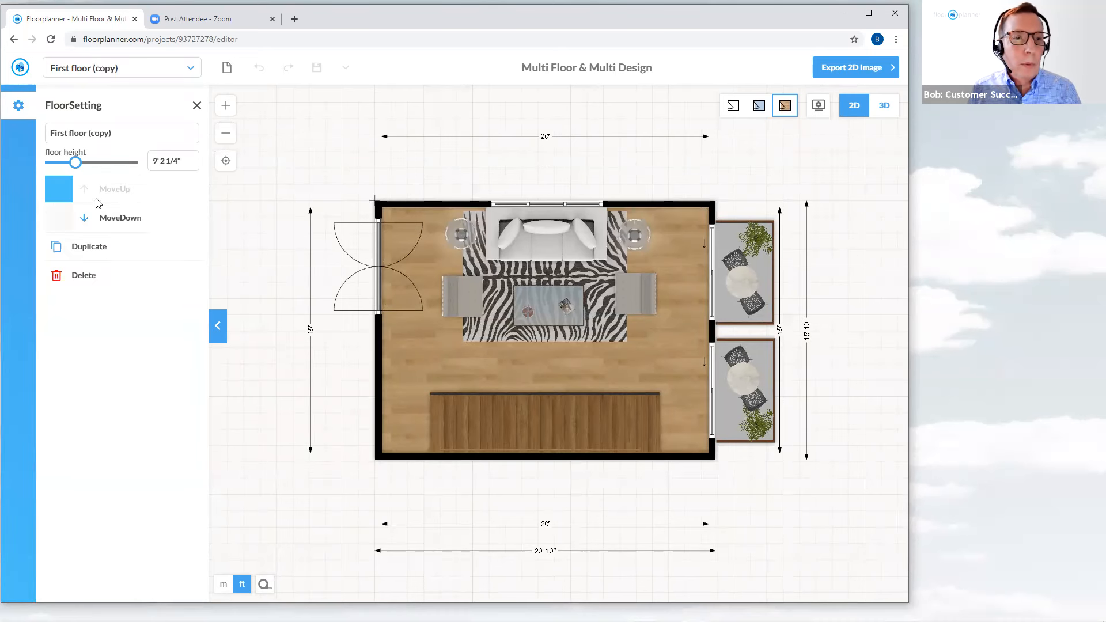
# Step: Rename the duplicated floor as Second floor
pyautogui.click(69, 132)
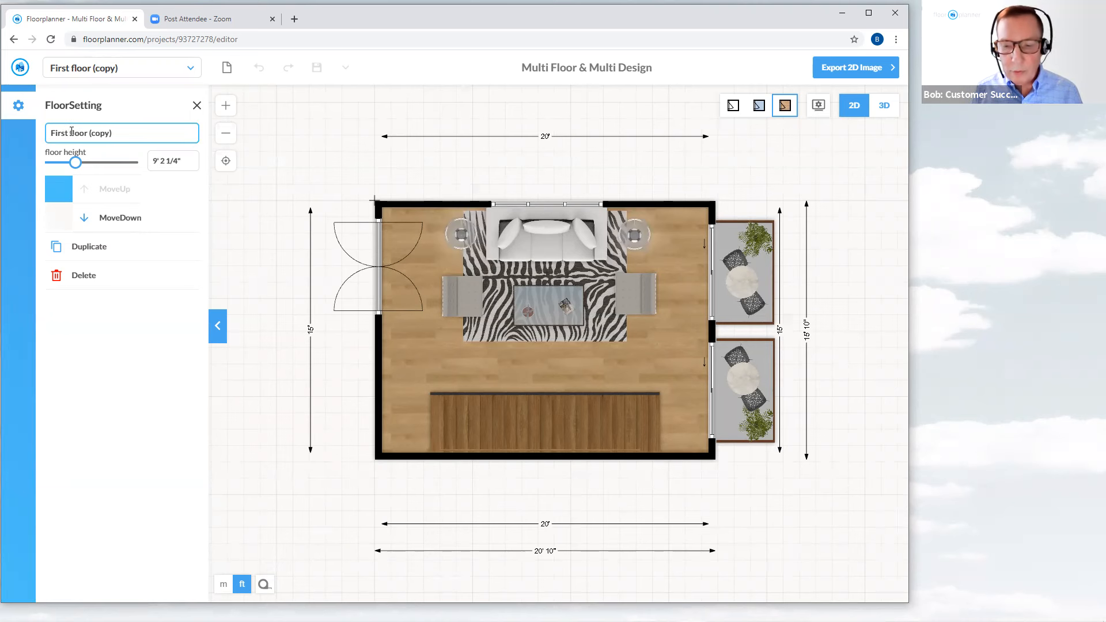
pyautogui.press('BackSpace')
pyautogui.press('BackSpace')
pyautogui.press('BackSpace')
pyautogui.press('BackSpace')
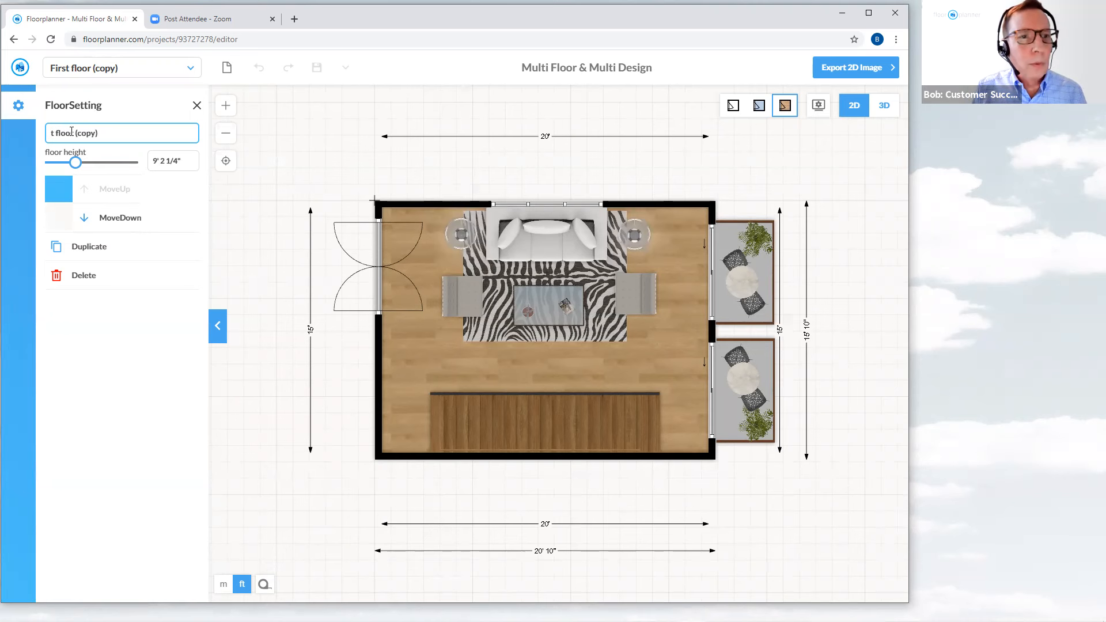
pyautogui.press('Delete')
pyautogui.press('Delete')
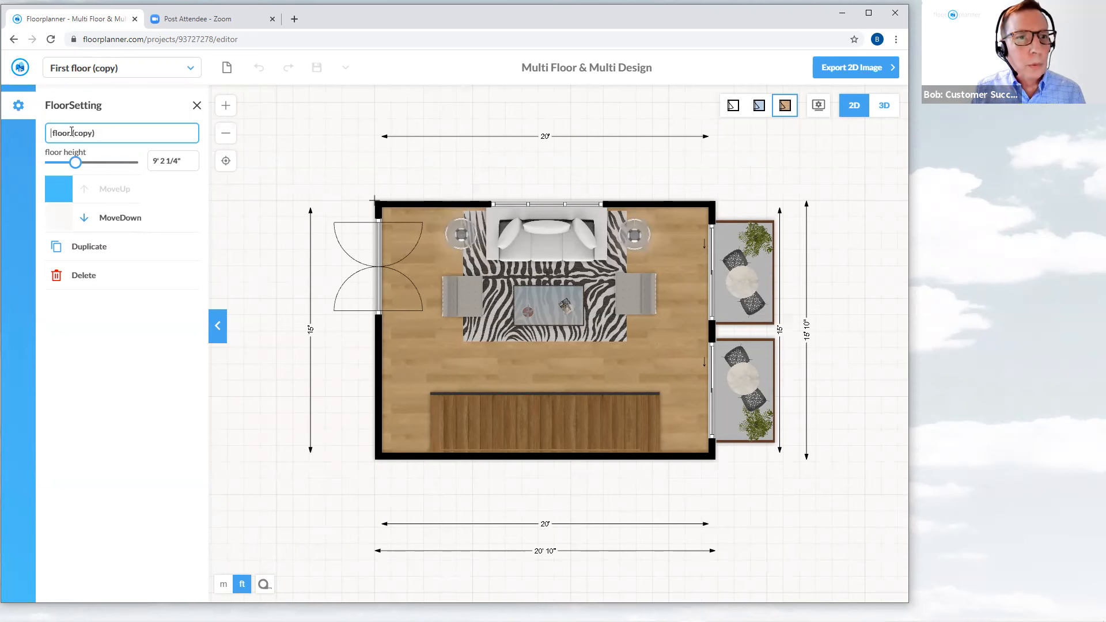
pyautogui.write('Second ')
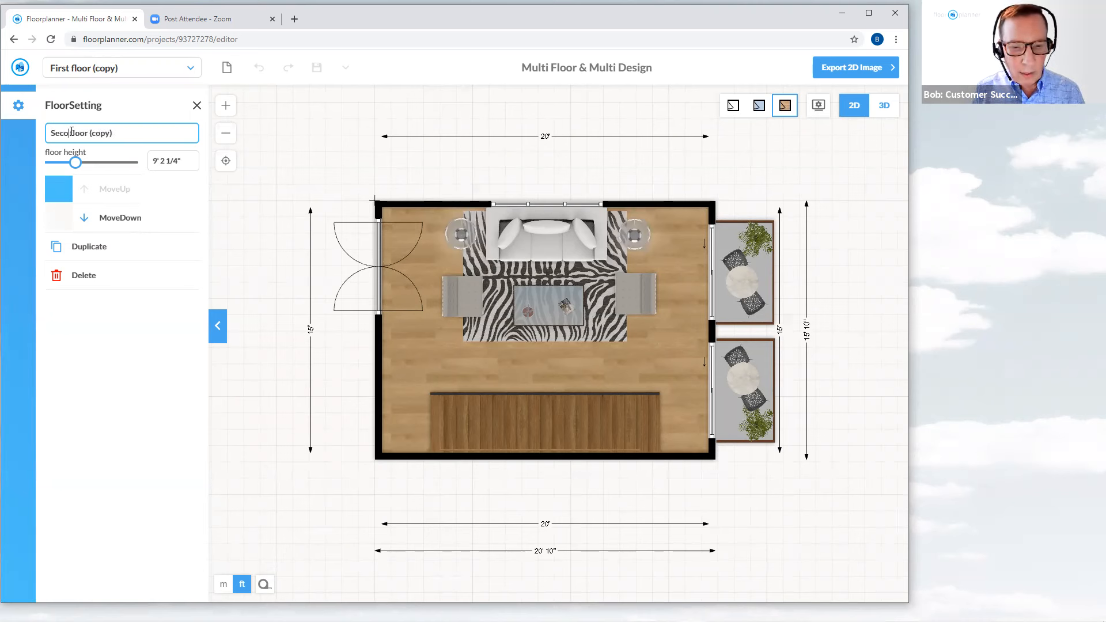
pyautogui.write('d')
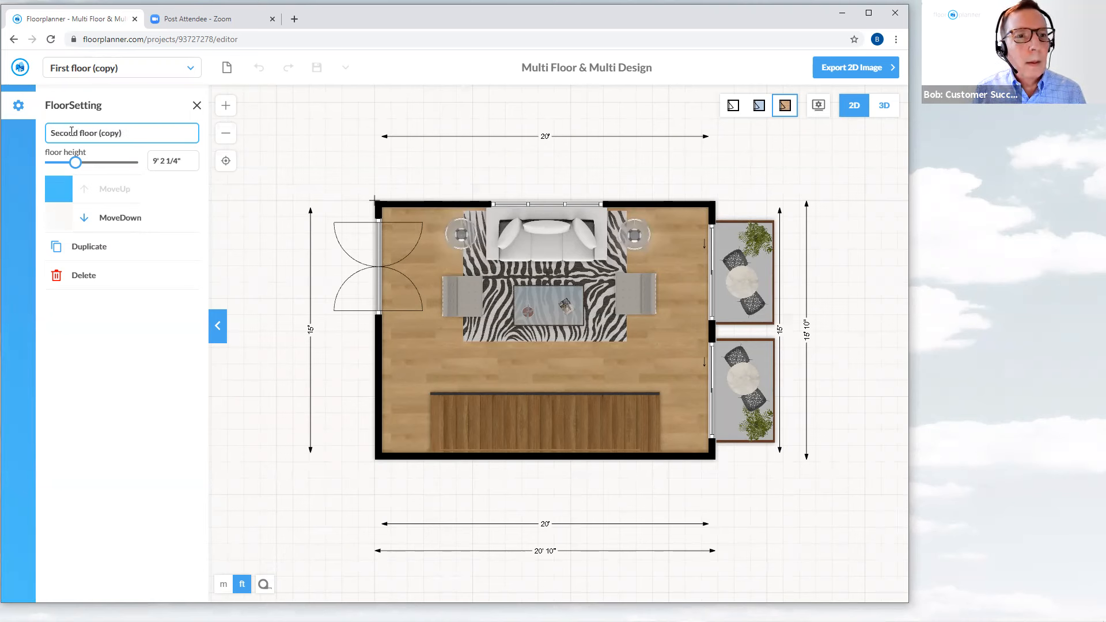
pyautogui.moveTo(98, 133); pyautogui.dragTo(128, 134)
pyautogui.press('BackSpace')
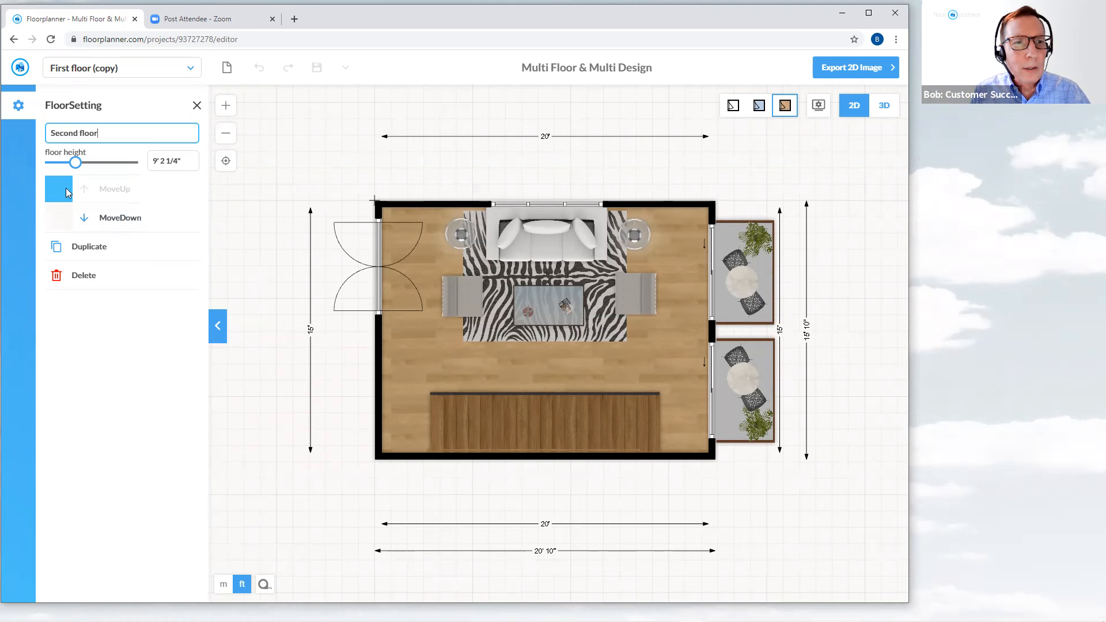
# Step: Move Second floor one level down and back up in the floor order, and close the floor settings
pyautogui.click(85, 224)
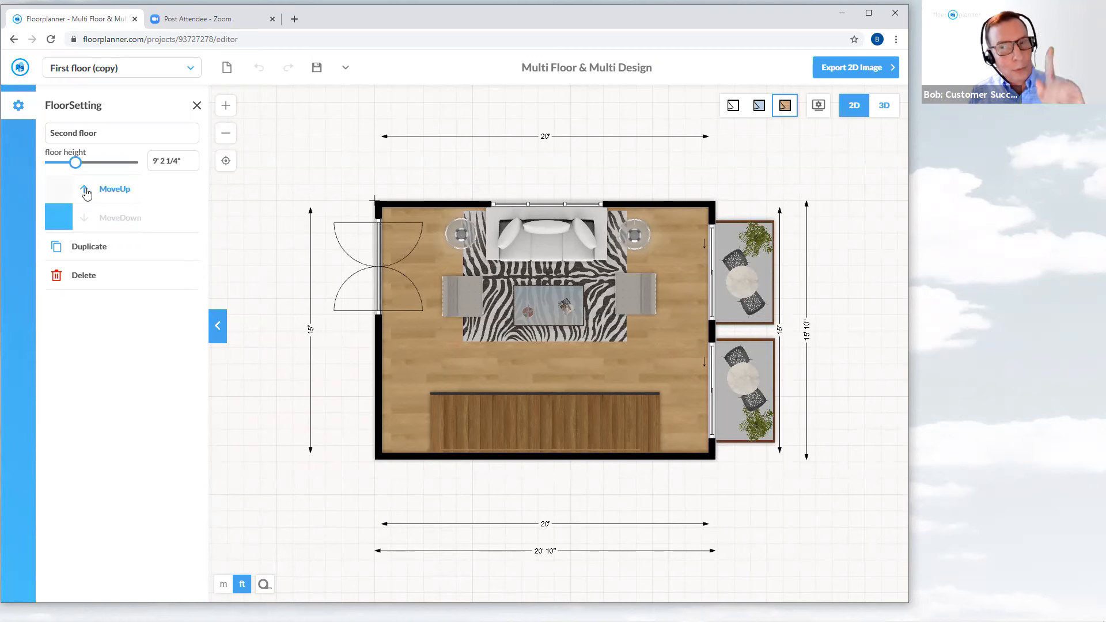
pyautogui.click(86, 191)
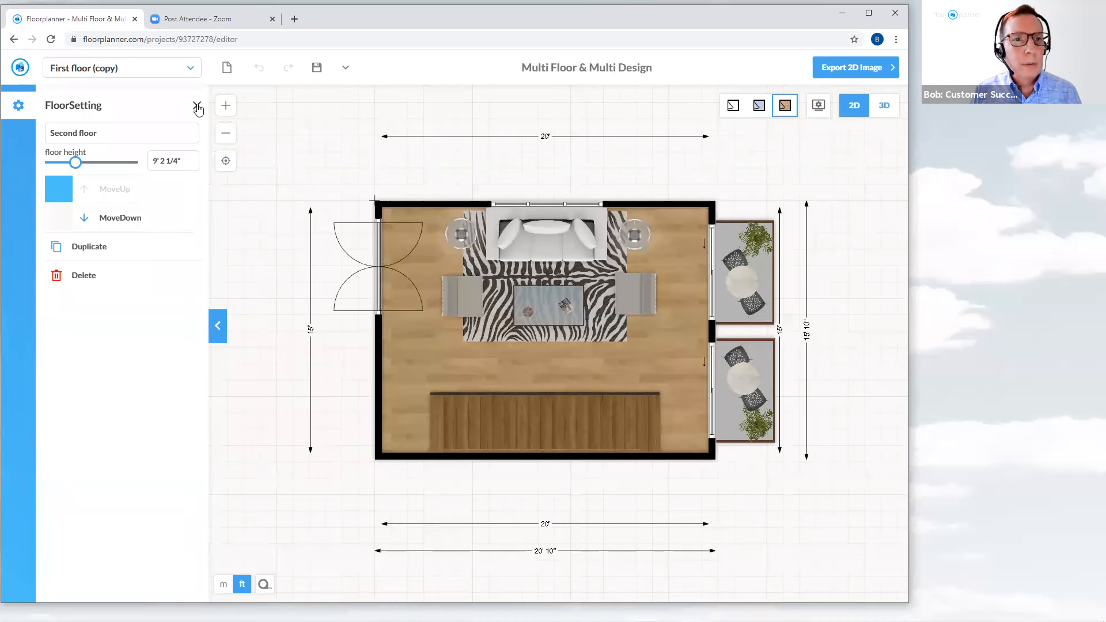
pyautogui.click(197, 106)
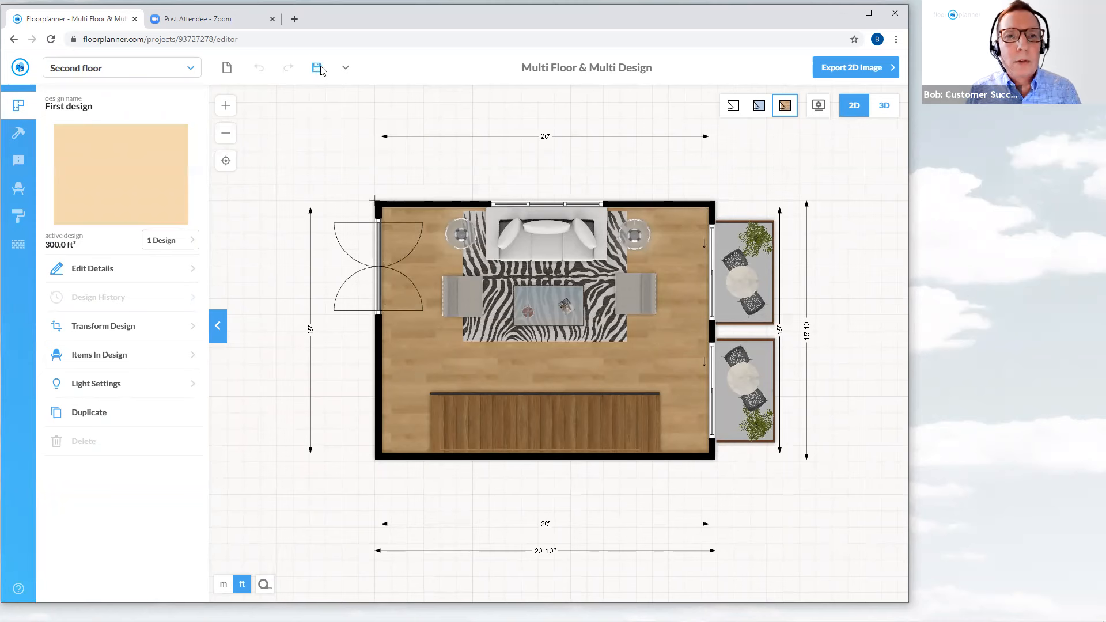
# Step: Switch to First floor and back to Second floor to compare the two storeys
pyautogui.click(192, 70)
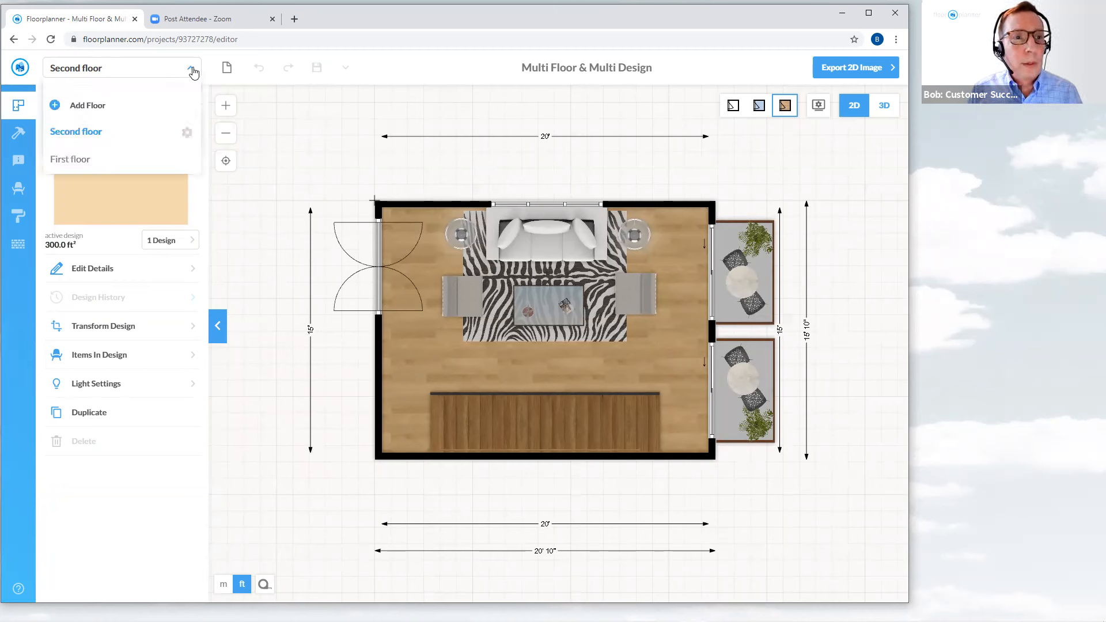
pyautogui.click(81, 162)
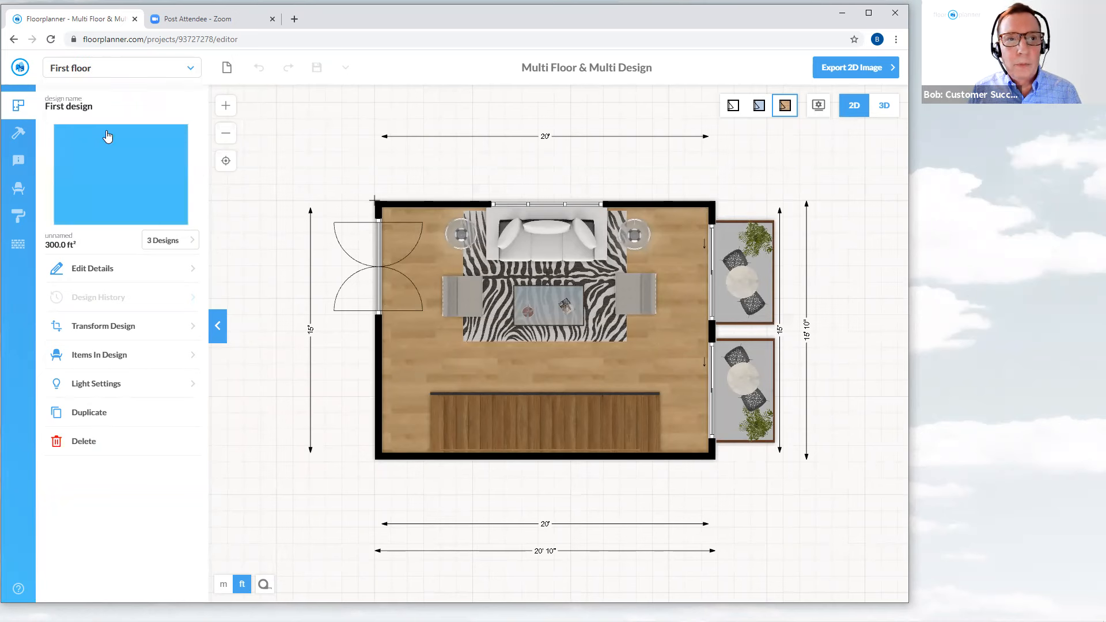
pyautogui.click(190, 69)
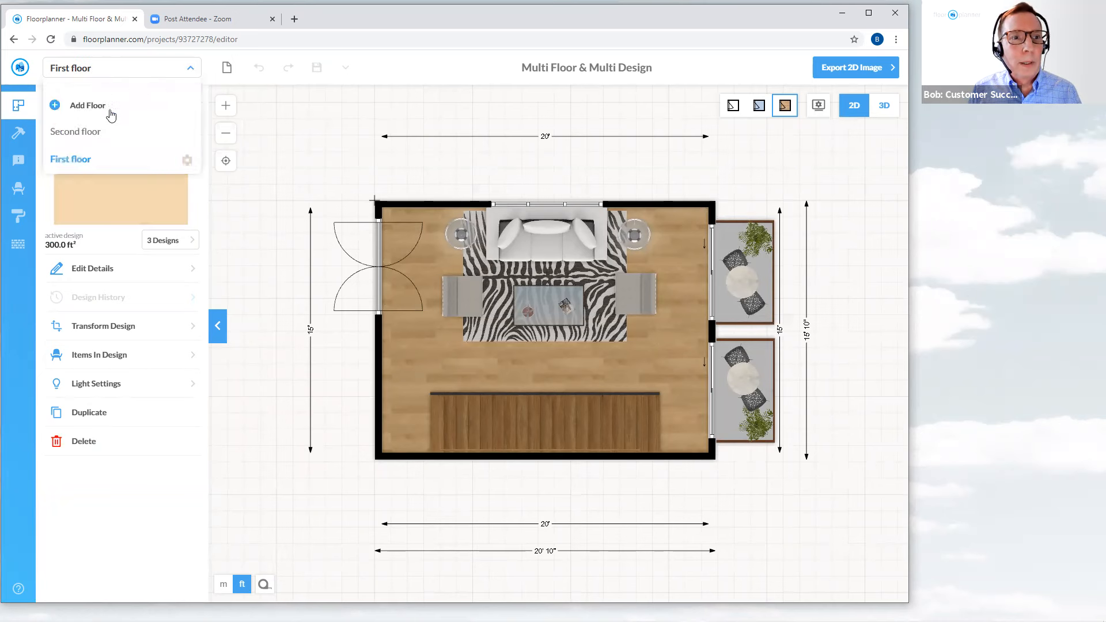
pyautogui.click(83, 137)
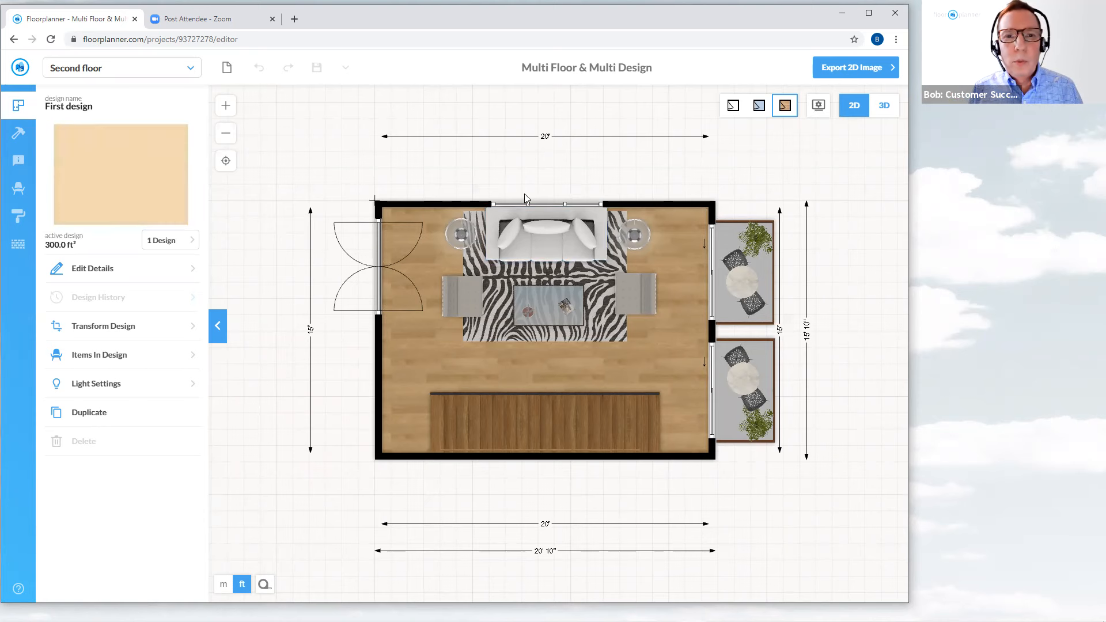
# Step: Open the pivot options of Second floor's design transformation and examine the cross mark at the upper-left outer wall corner
pyautogui.scroll(5, 385, 193)
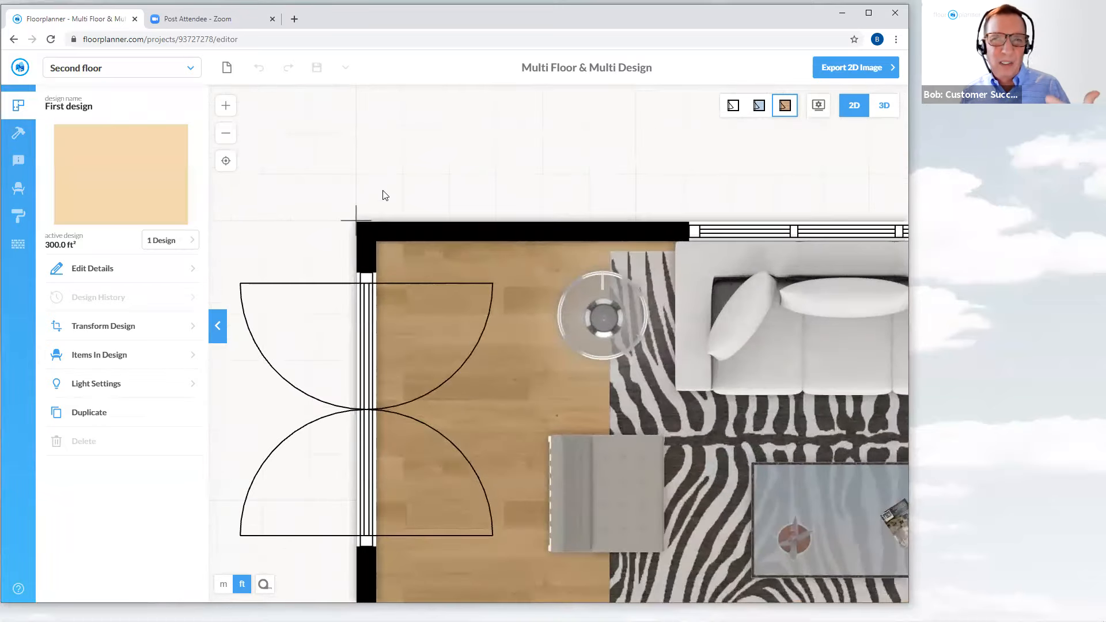
pyautogui.scroll(-5, 386, 196)
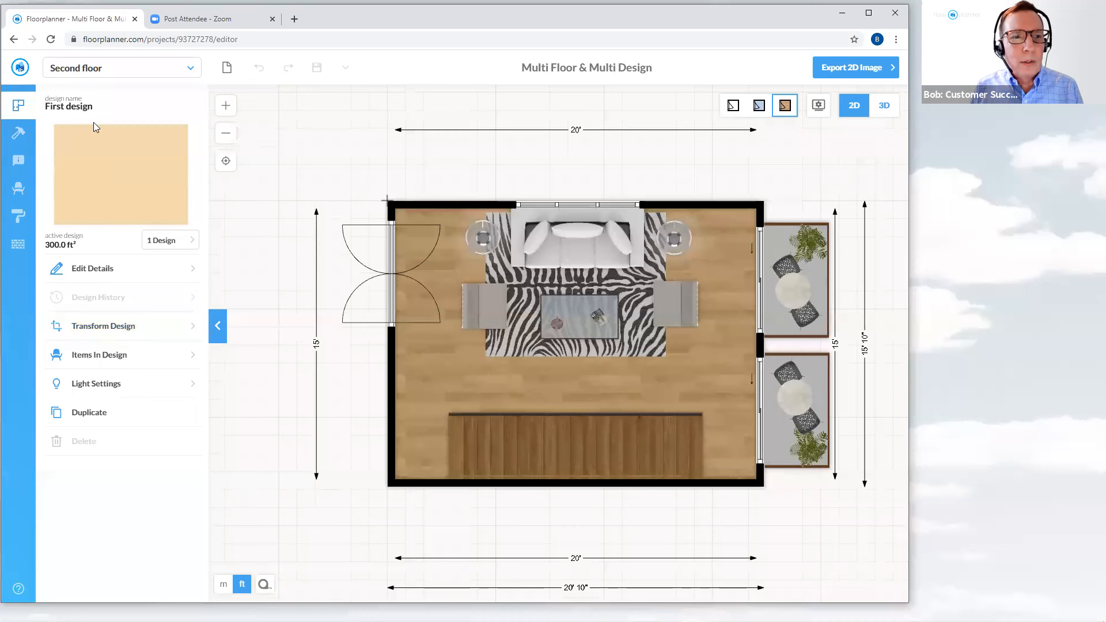
pyautogui.click(115, 327)
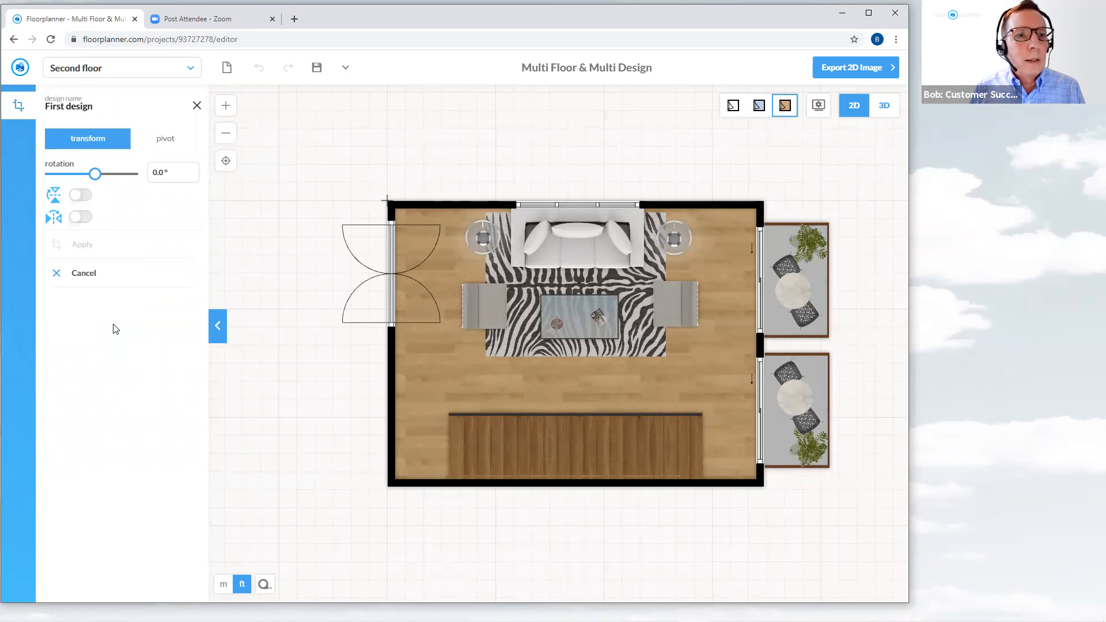
pyautogui.click(166, 145)
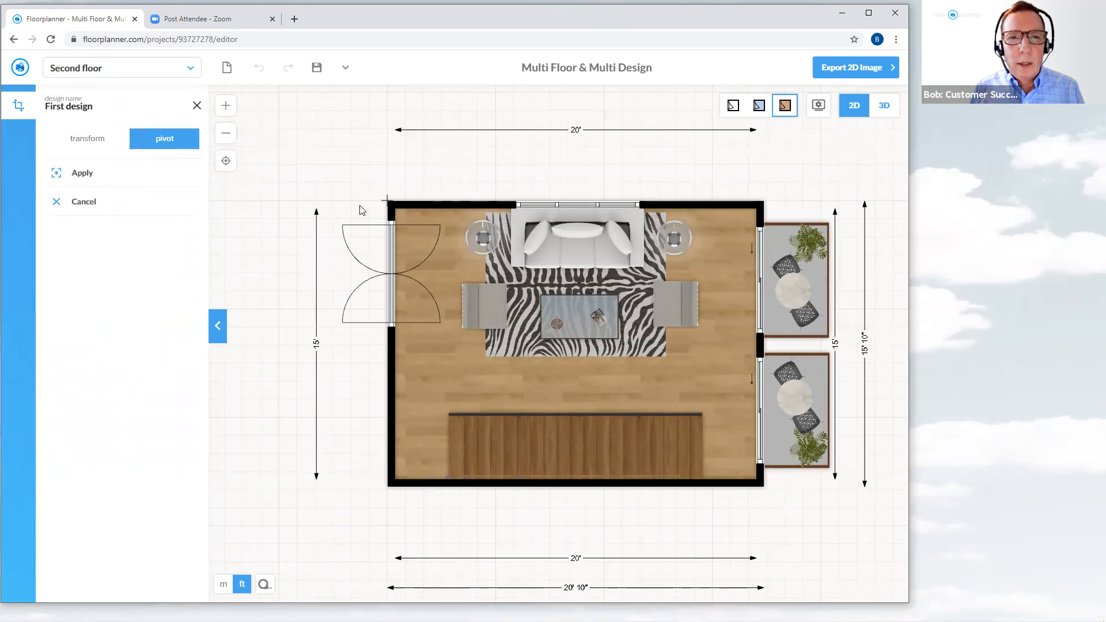
pyautogui.scroll(4, 396, 203)
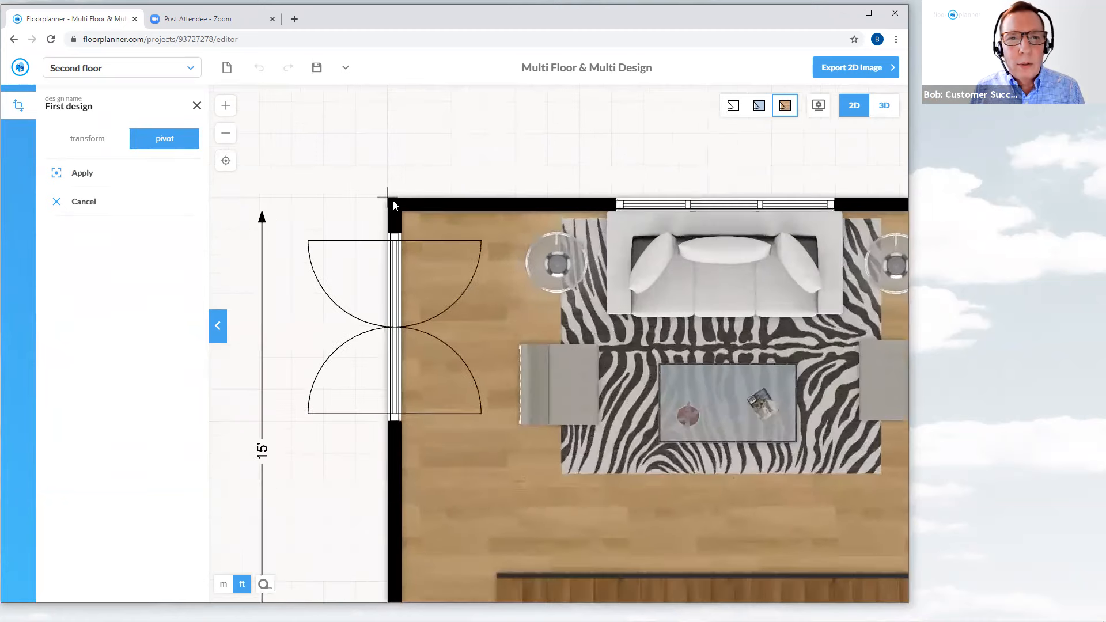
pyautogui.scroll(5, 391, 203)
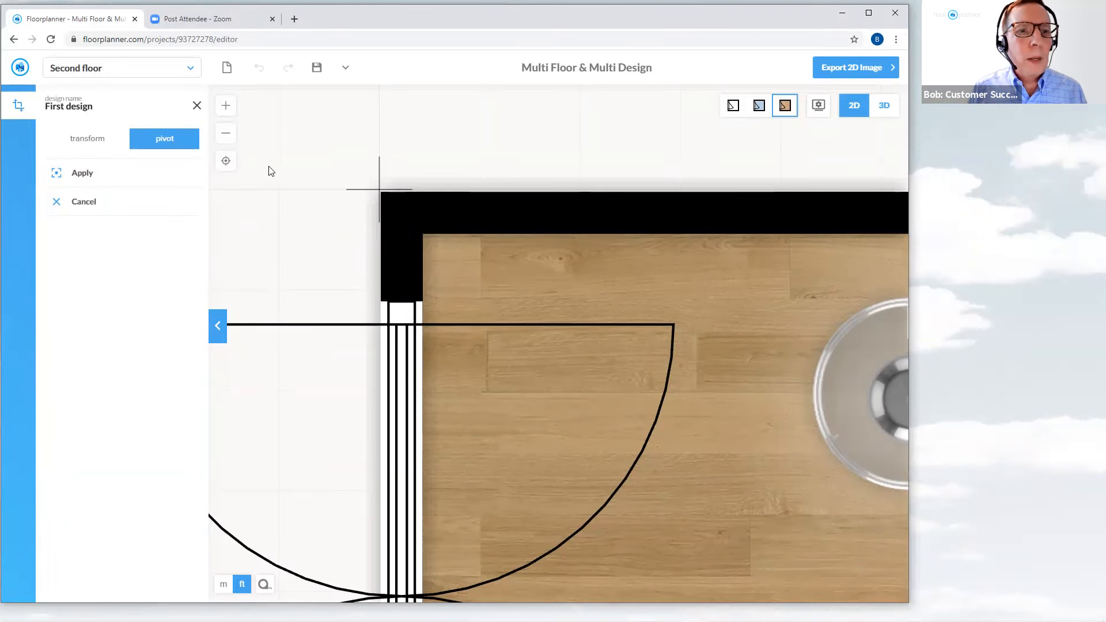
pyautogui.scroll(-3, 269, 171)
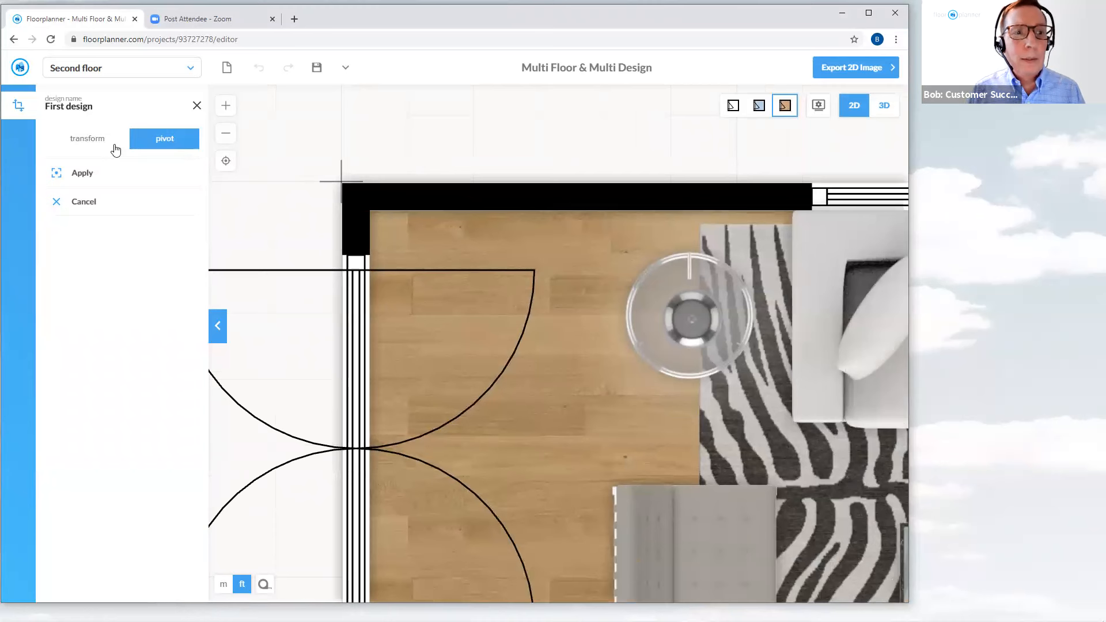
# Step: Review the rotation and flip options of the design, leave the transformation unapplied and save the project
pyautogui.click(100, 142)
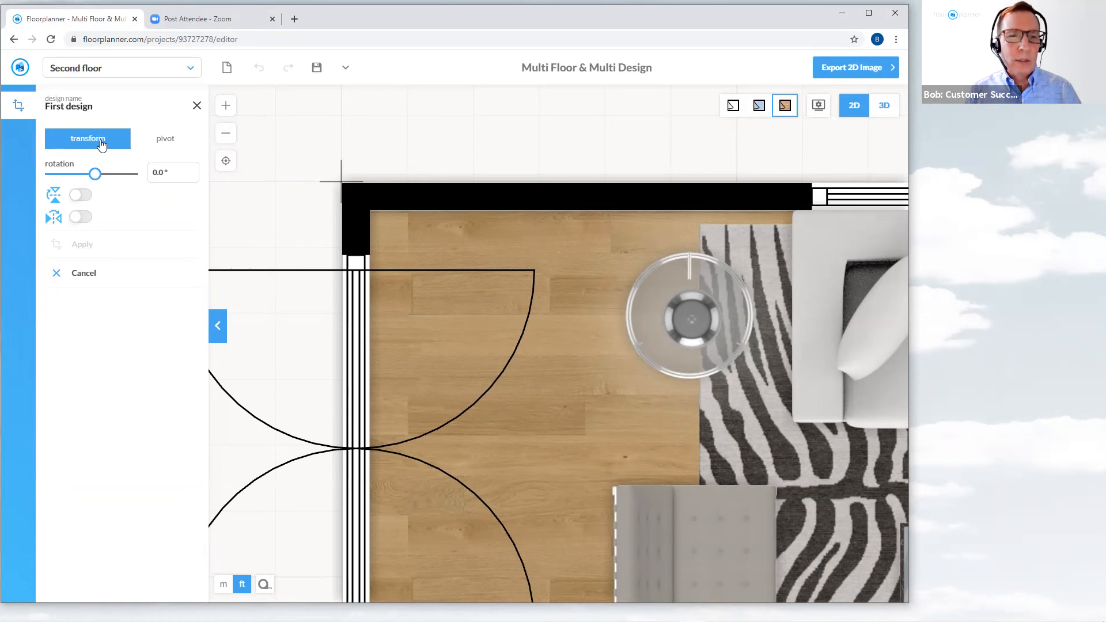
pyautogui.click(197, 107)
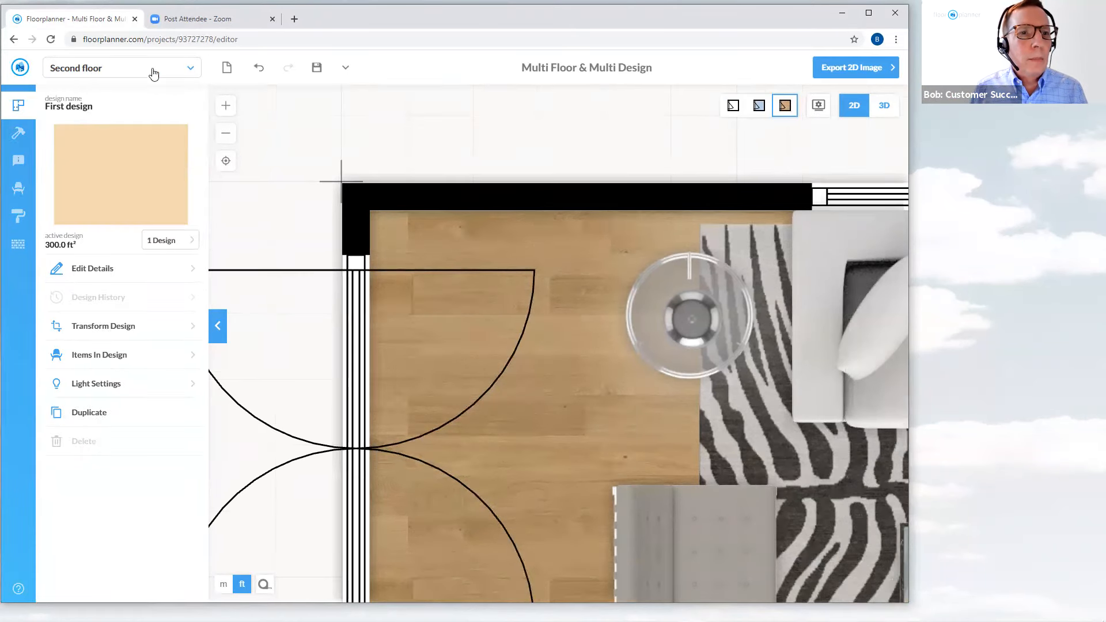
pyautogui.scroll(-5, 345, 141)
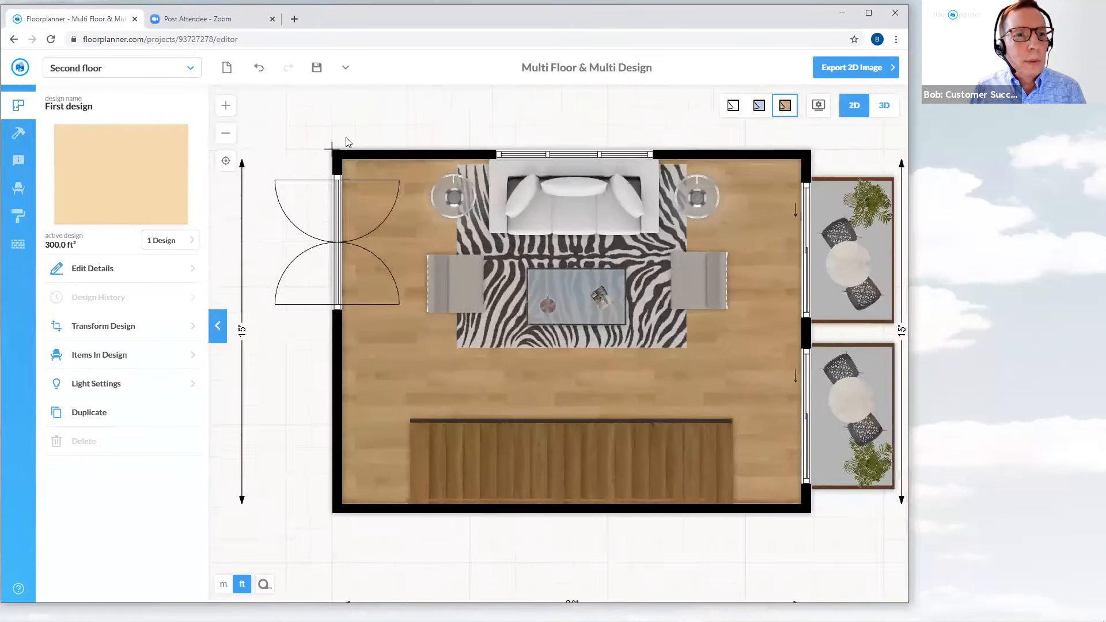
pyautogui.scroll(-2, 346, 140)
pyautogui.click(315, 68)
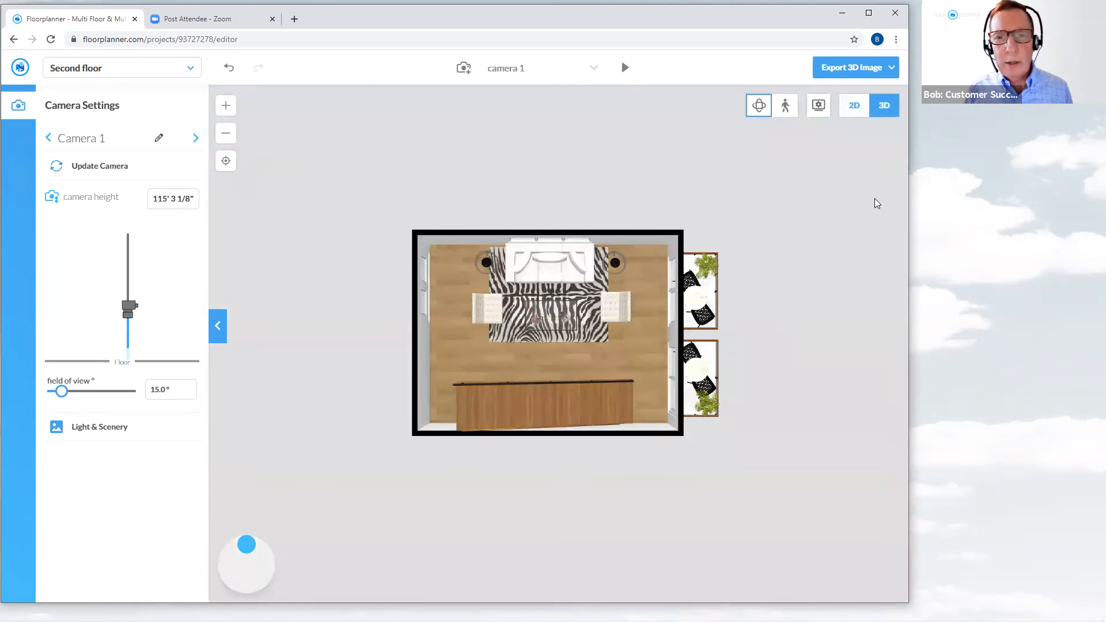
# Step: Show Second floor in 3D and turn on the display of floors below
pyautogui.moveTo(775, 397); pyautogui.dragTo(755, 375)
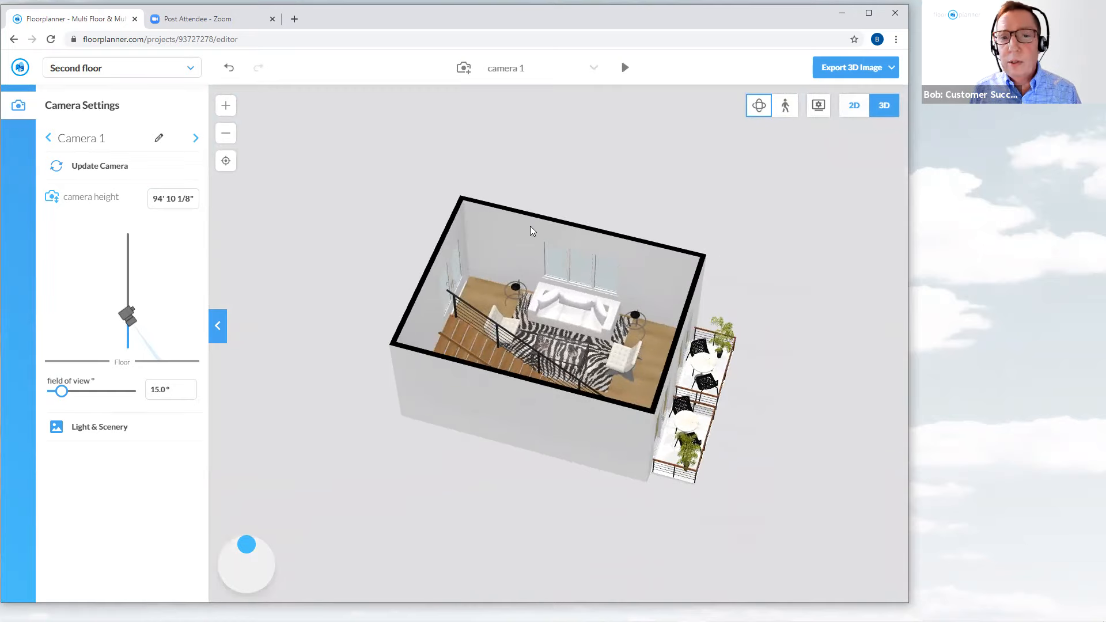
pyautogui.moveTo(697, 266); pyautogui.dragTo(681, 295)
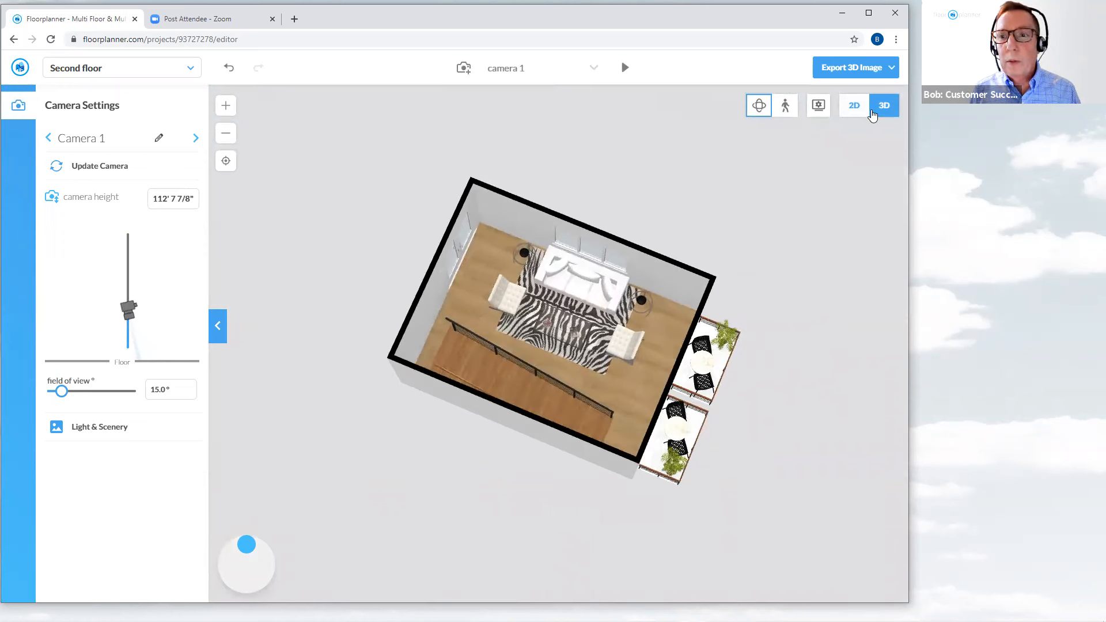
pyautogui.click(818, 109)
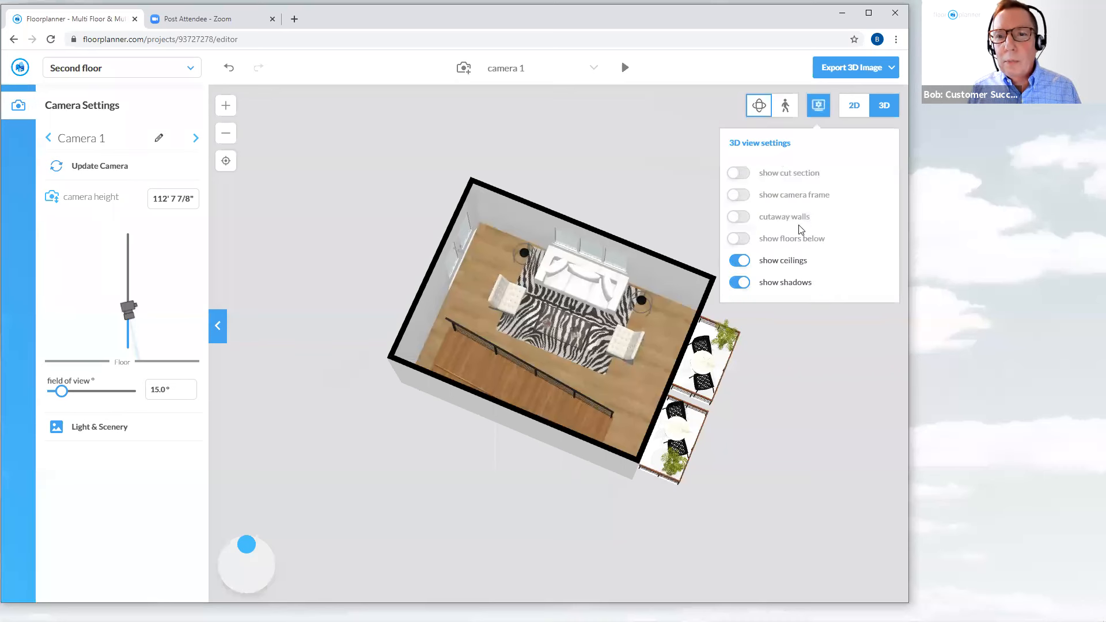
pyautogui.click(740, 239)
pyautogui.click(655, 173)
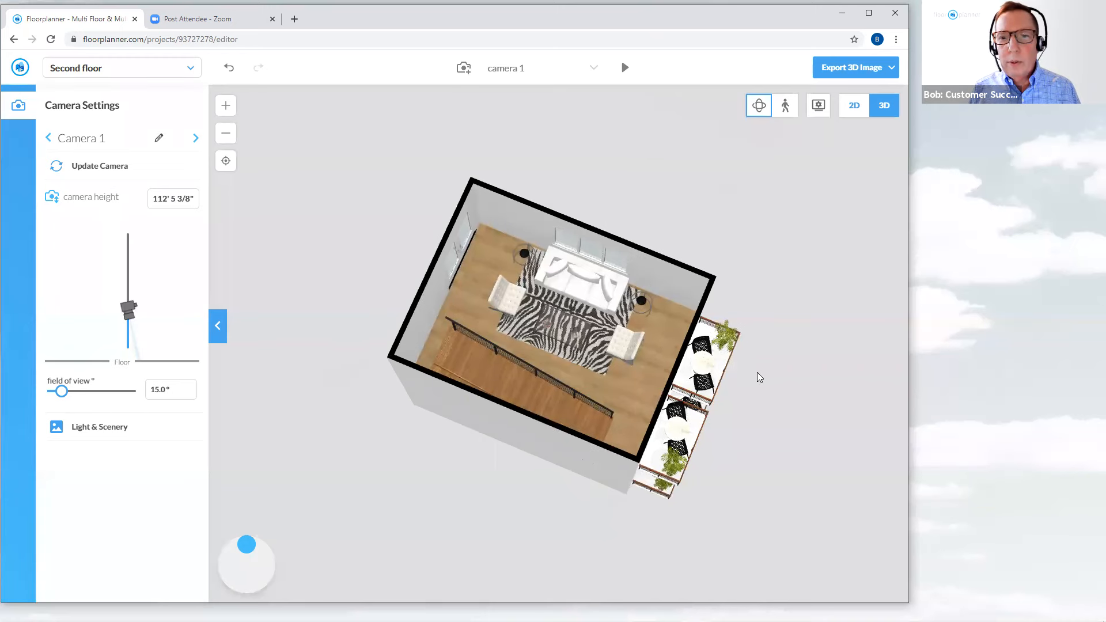
# Step: Examine the stacked storeys in 3D from the balcony side
pyautogui.scroll(1, 761, 364)
pyautogui.scroll(3, 762, 360)
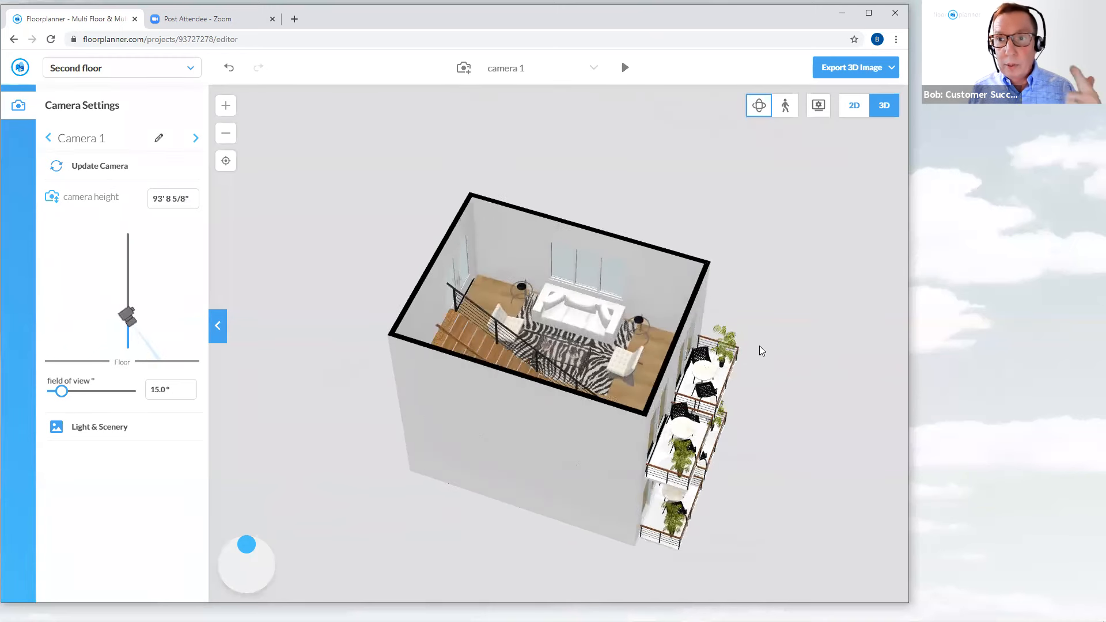
pyautogui.moveTo(758, 348); pyautogui.dragTo(653, 353)
pyautogui.scroll(3, 667, 362)
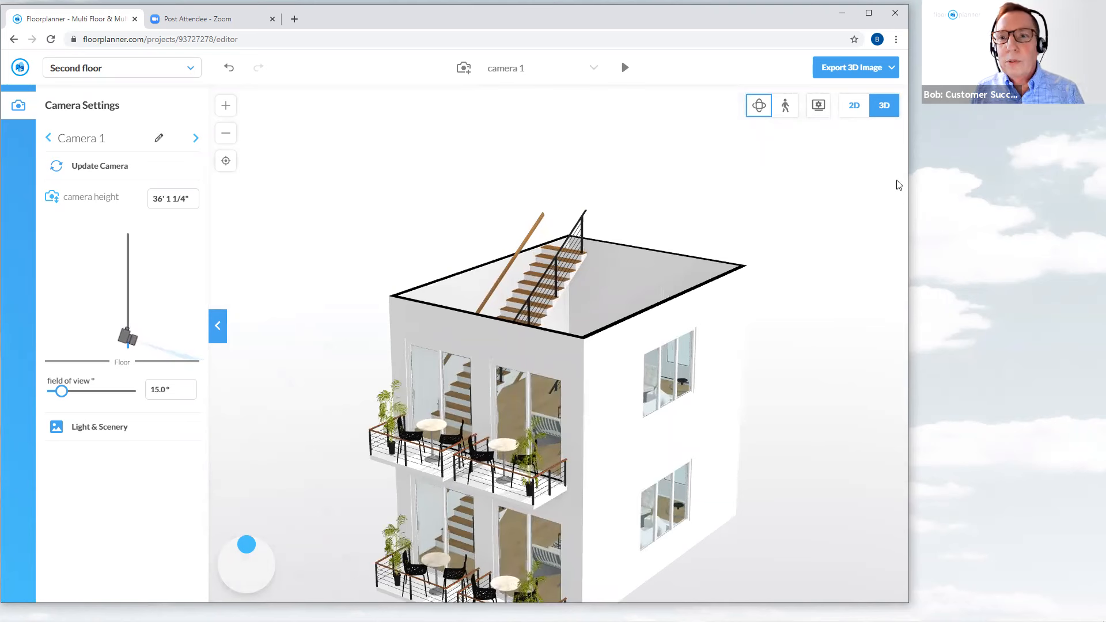
# Step: Review the floors-below slider in the 3D view settings and examine the open staircase of Second floor from above
pyautogui.click(818, 112)
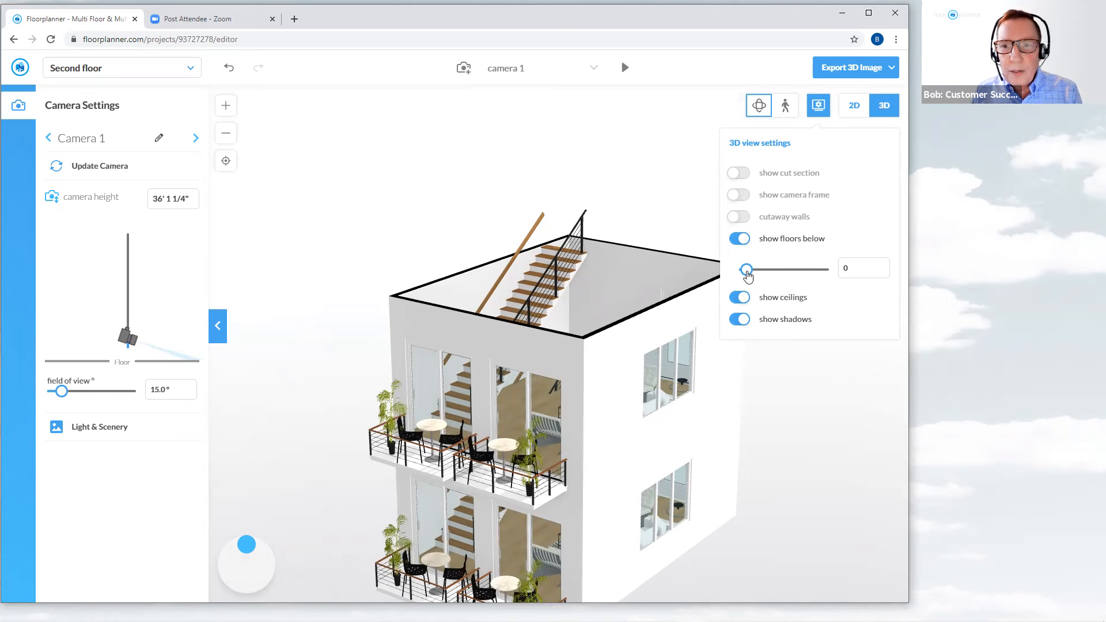
pyautogui.moveTo(747, 275)
pyautogui.mouseDown()
pyautogui.moveTo(760, 274)
pyautogui.moveTo(746, 274)
pyautogui.mouseUp()
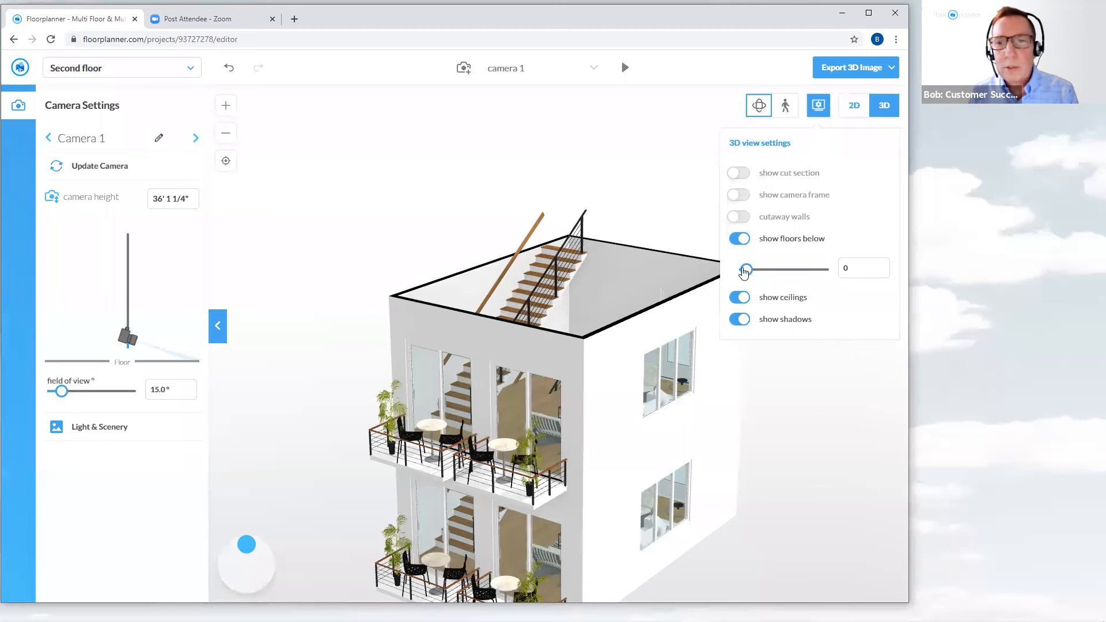
pyautogui.click(637, 208)
pyautogui.moveTo(643, 238); pyautogui.dragTo(641, 276)
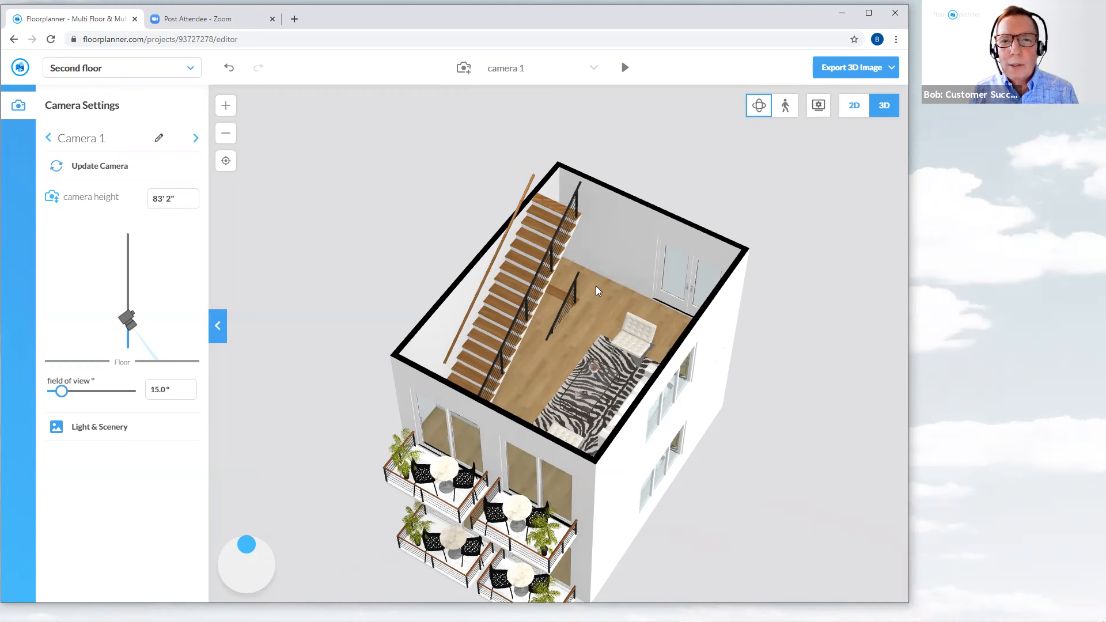
# Step: Return to the 2D plan of Second floor and examine the staircase along the lower wall up close
pyautogui.click(855, 107)
pyautogui.scroll(-2, 750, 252)
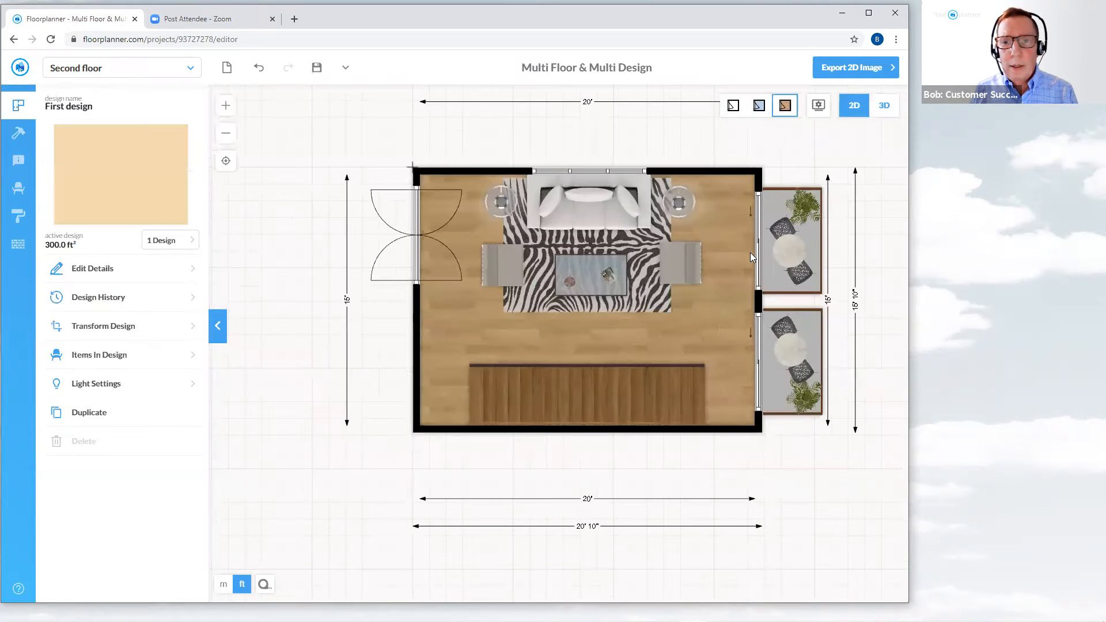
pyautogui.scroll(2, 627, 424)
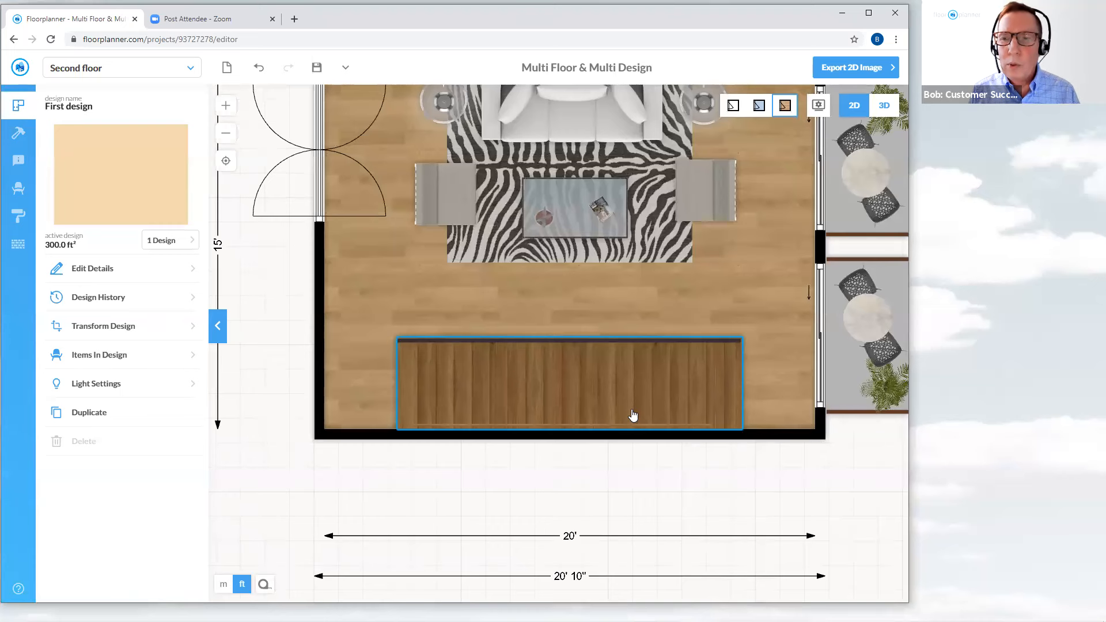
# Step: Draw a rectangular surface about 7' 6 1/8" by 3' 8 3/8" over the left part of the staircase, against the lower wall
pyautogui.scroll(3, 518, 458)
pyautogui.click(643, 427)
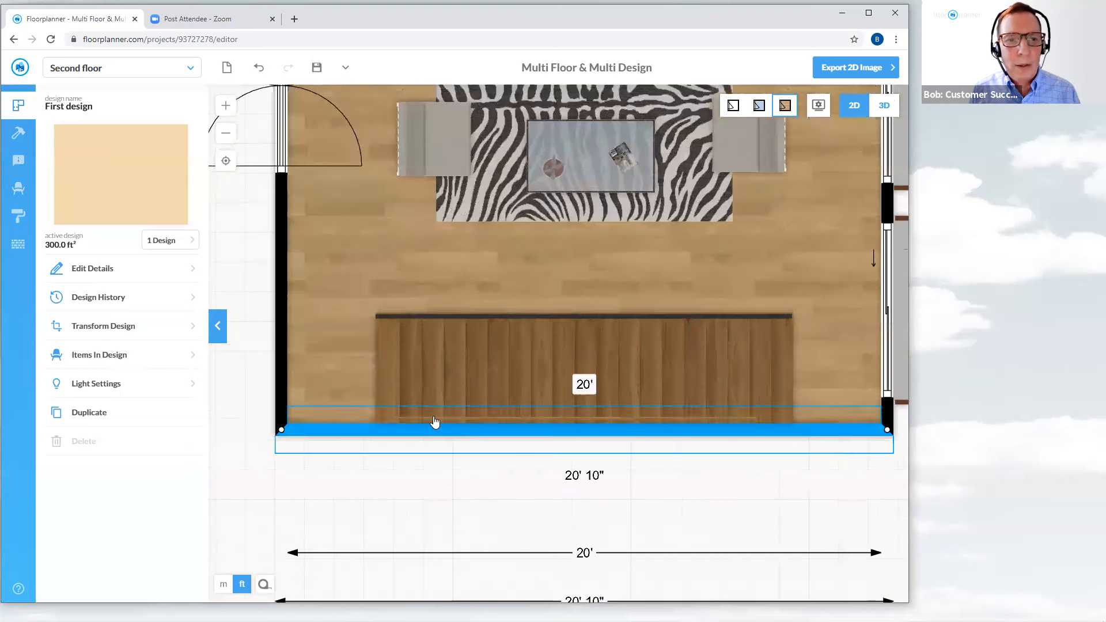
pyautogui.click(643, 419)
pyautogui.click(365, 348)
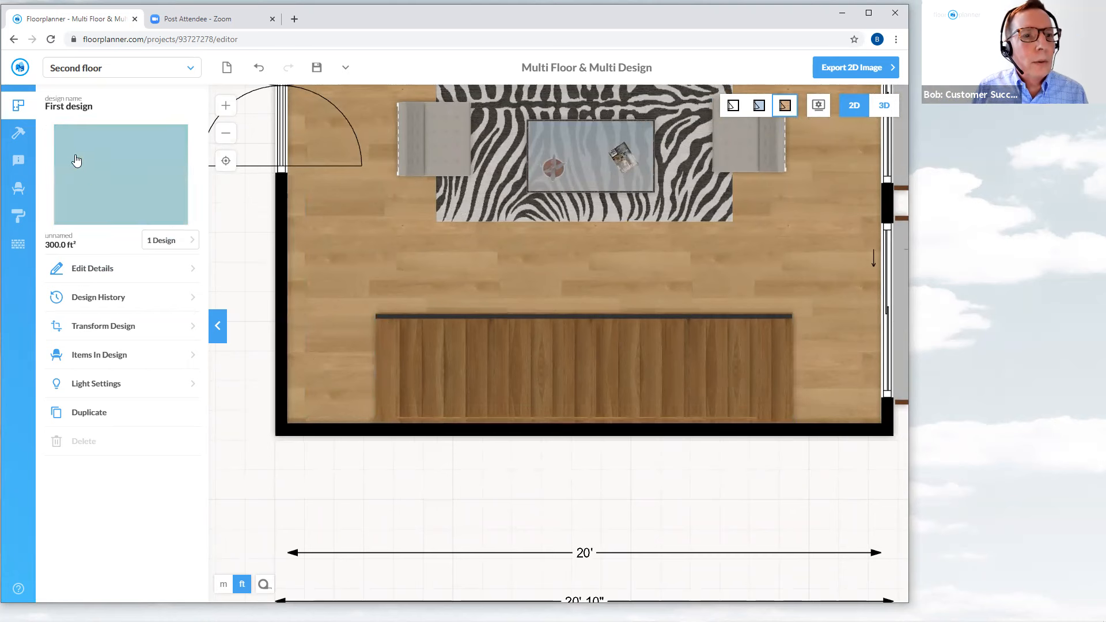
pyautogui.click(22, 139)
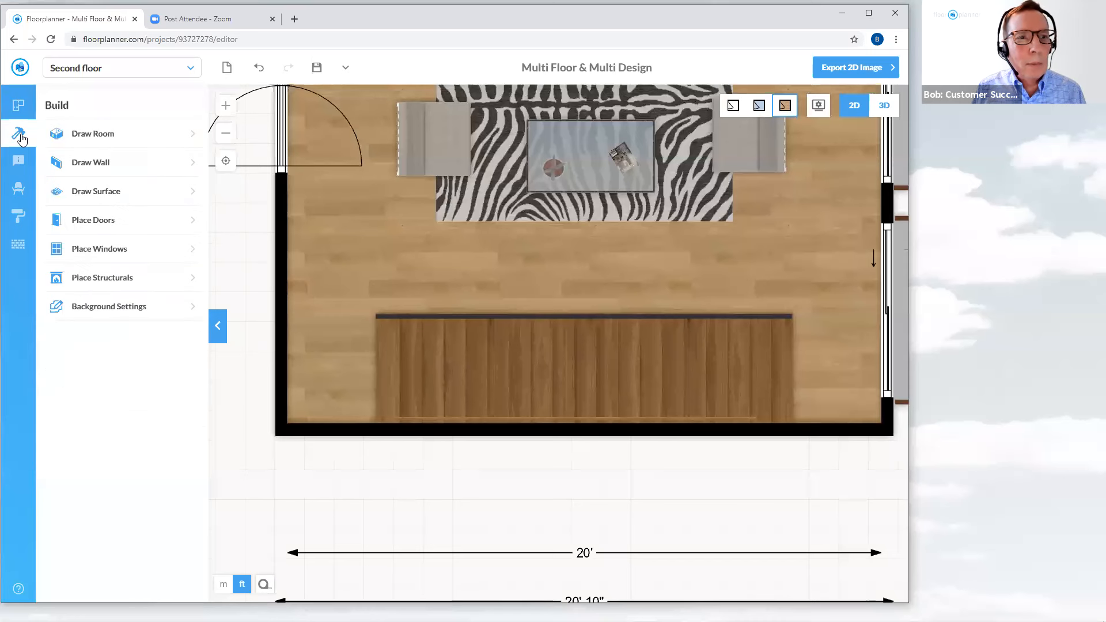
pyautogui.click(96, 192)
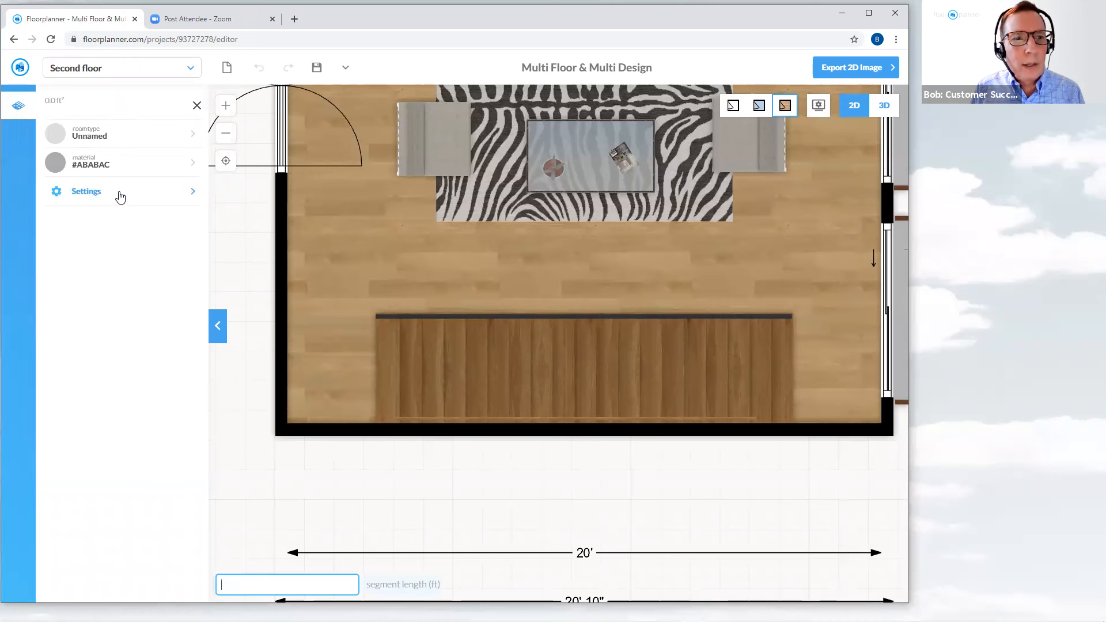
pyautogui.click(377, 423)
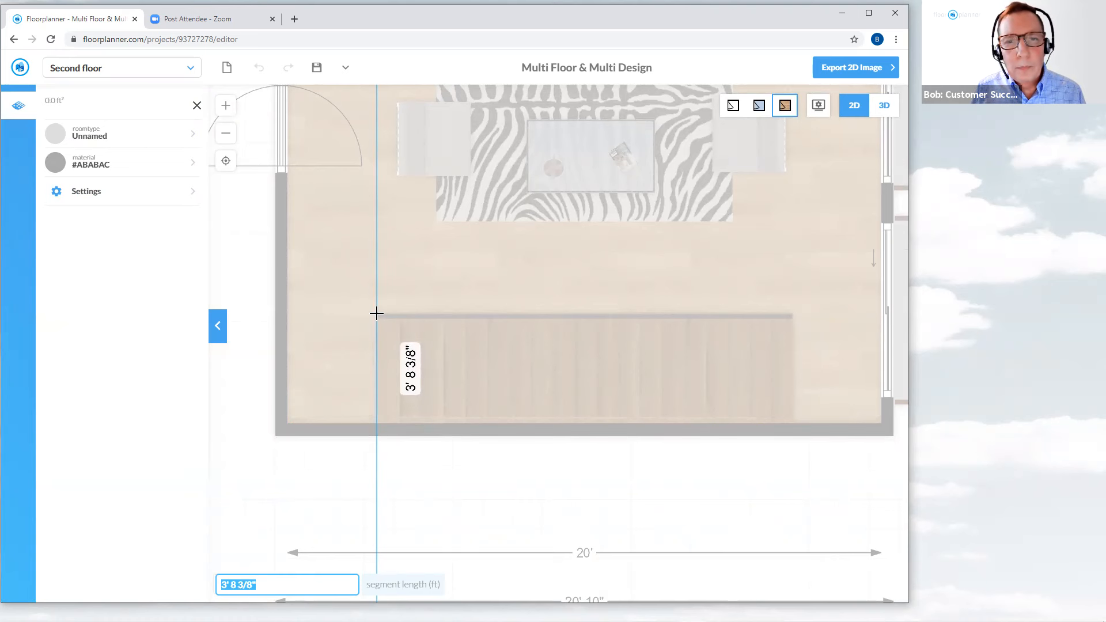
pyautogui.click(376, 313)
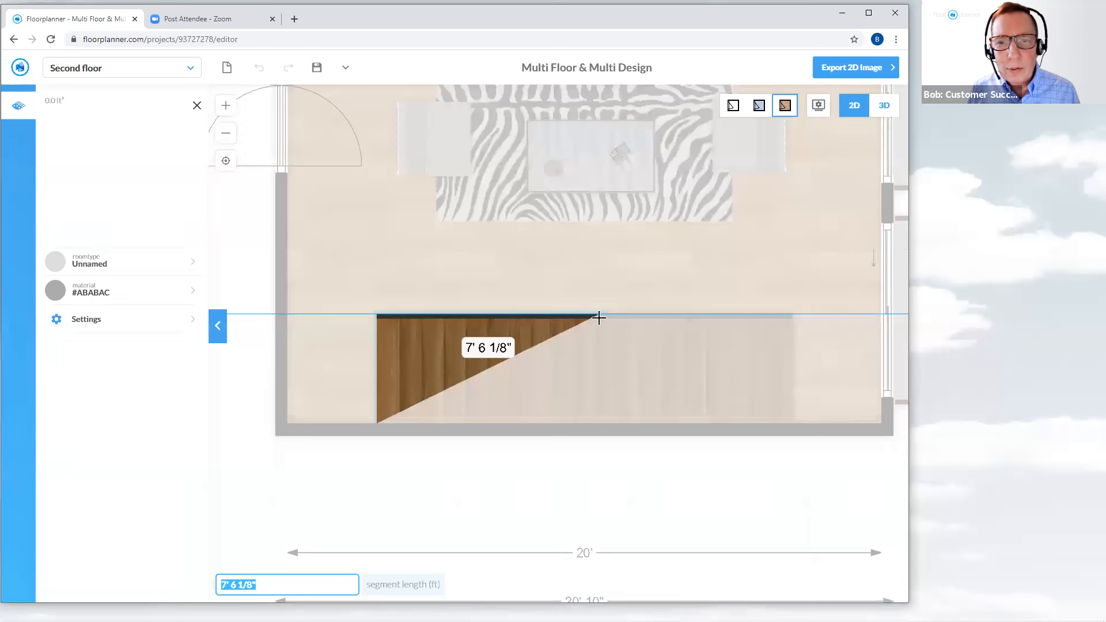
pyautogui.click(599, 316)
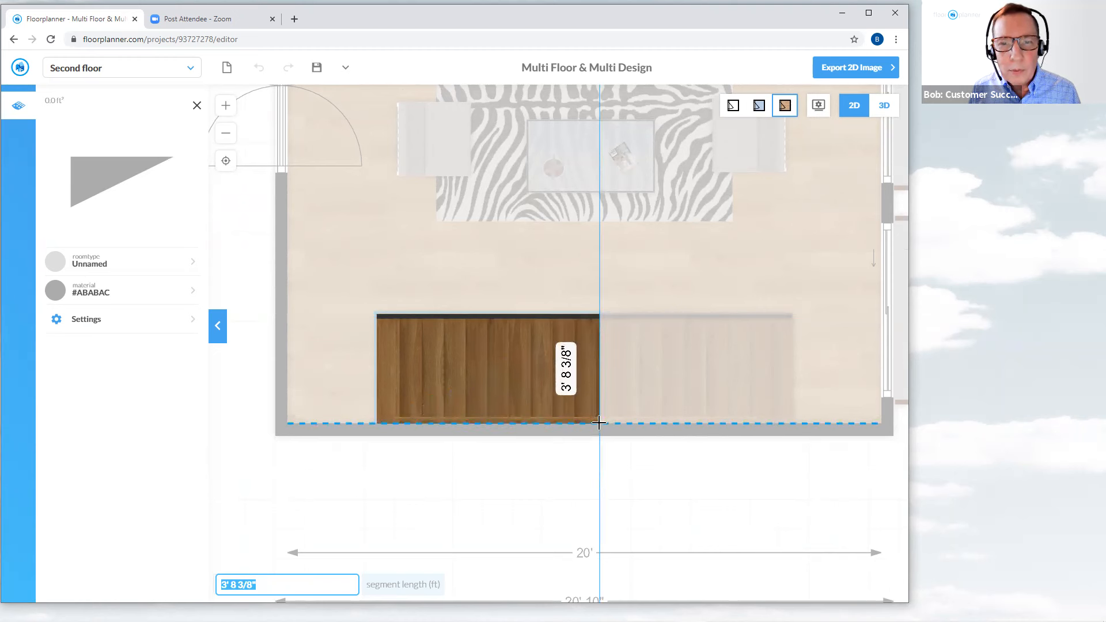
pyautogui.click(599, 422)
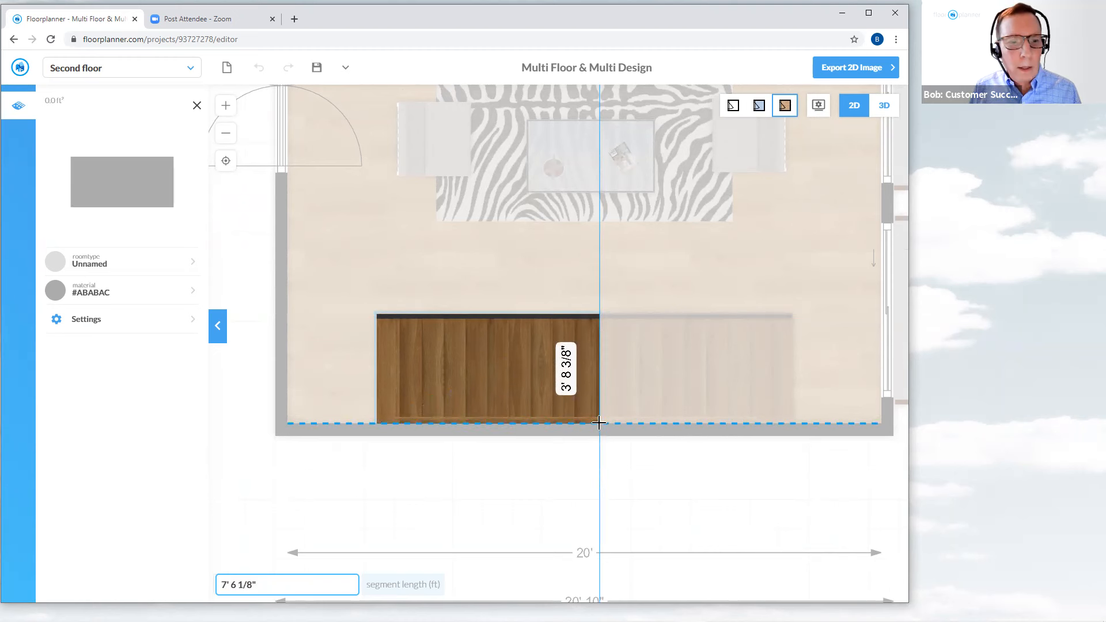
pyautogui.click(599, 427)
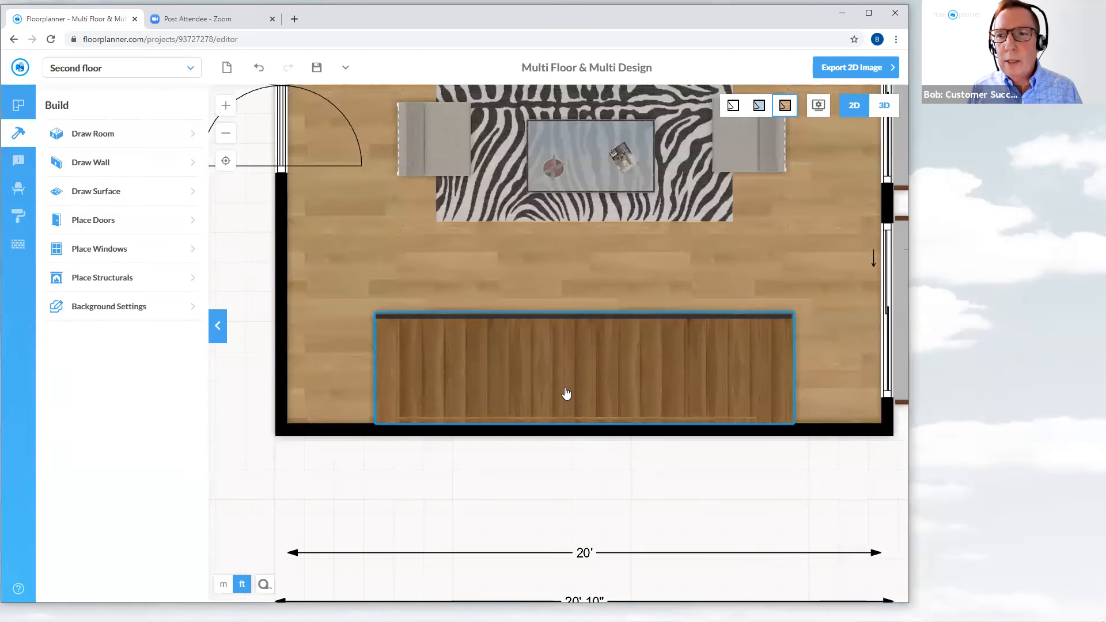
# Step: Delete the staircase from Second floor and turn the grey rectangular surface by the lower wall into a cutout
pyautogui.click(708, 380)
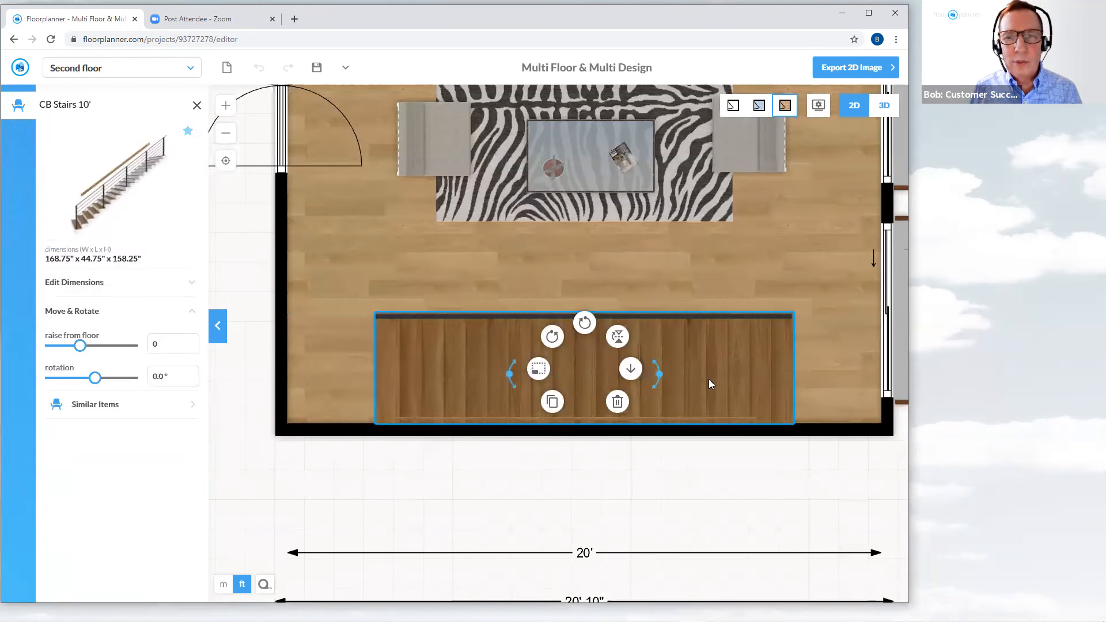
pyautogui.click(617, 402)
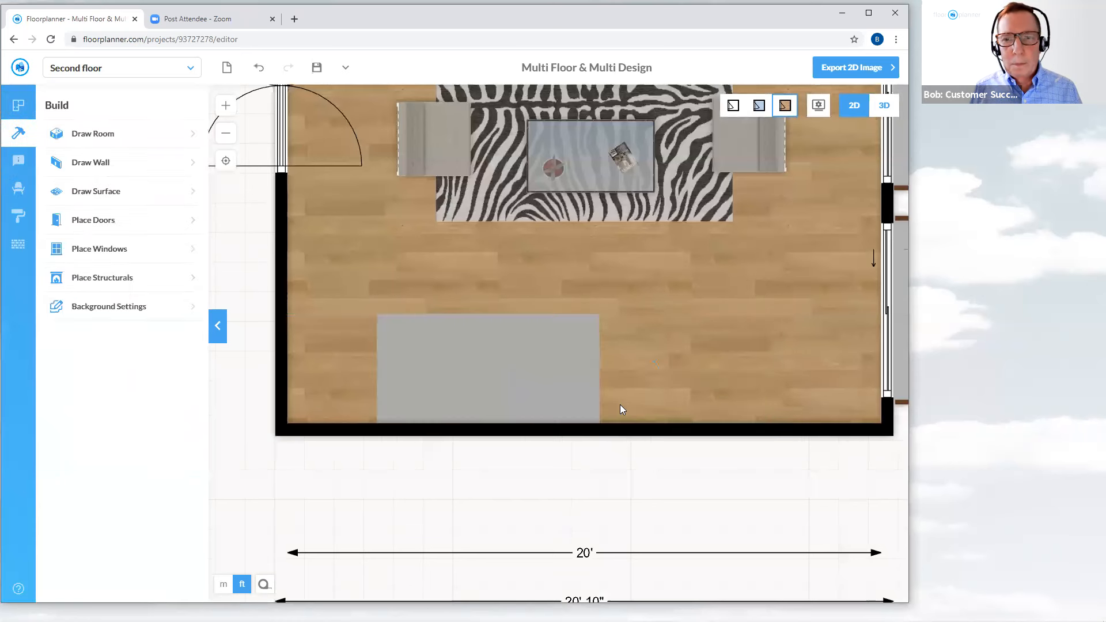
pyautogui.click(525, 363)
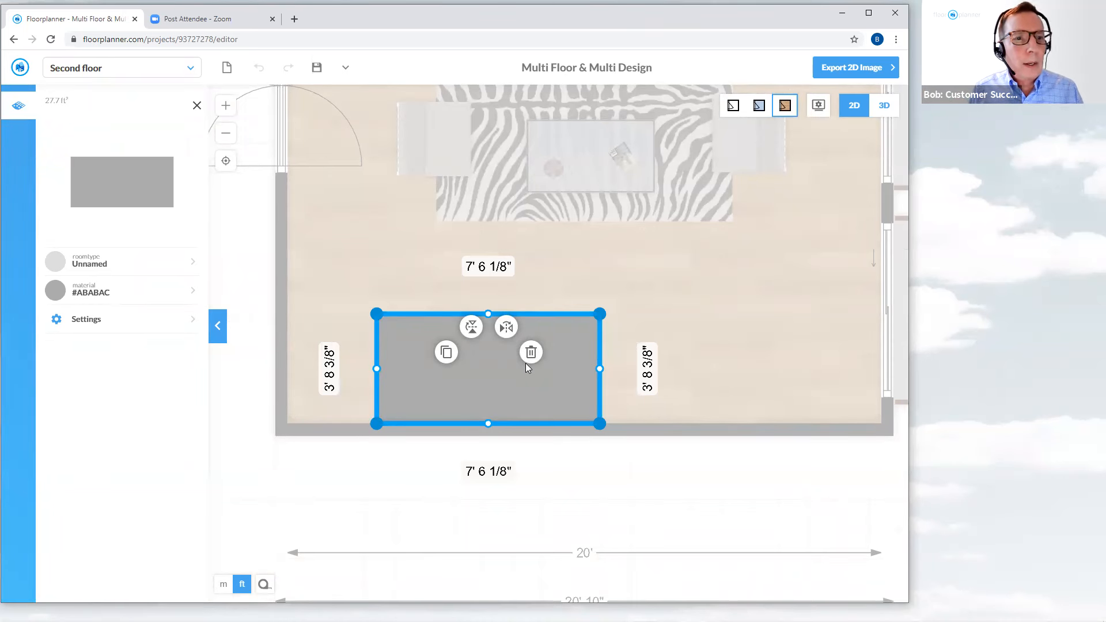
pyautogui.click(96, 327)
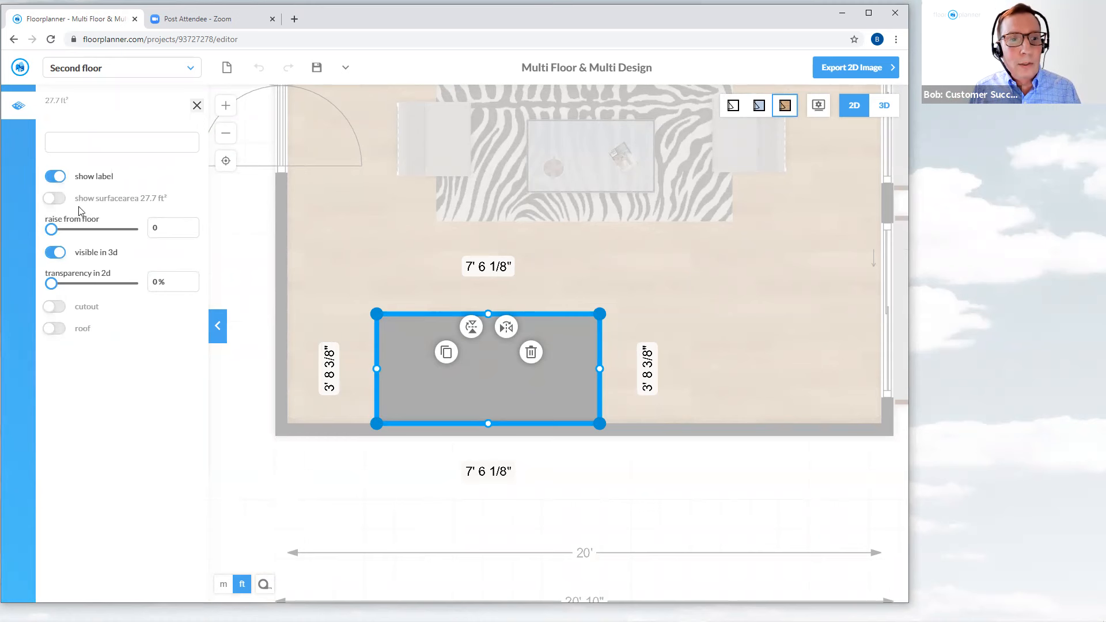
pyautogui.click(57, 307)
pyautogui.click(338, 483)
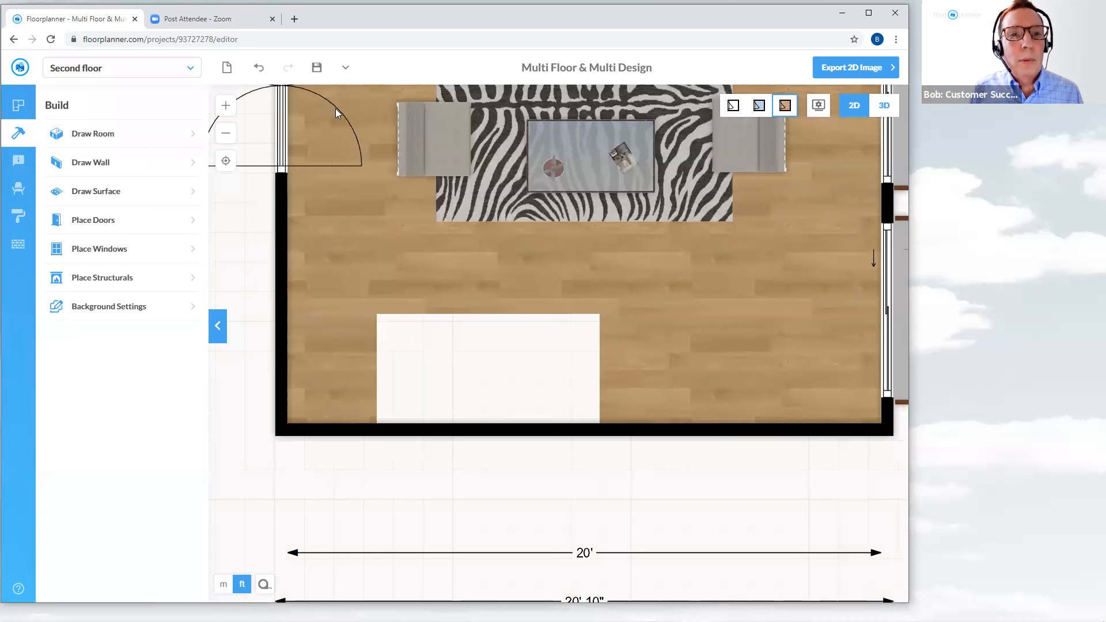
# Step: Save the project, show Second floor in 3D and check the display of floors below in the view settings
pyautogui.click(317, 68)
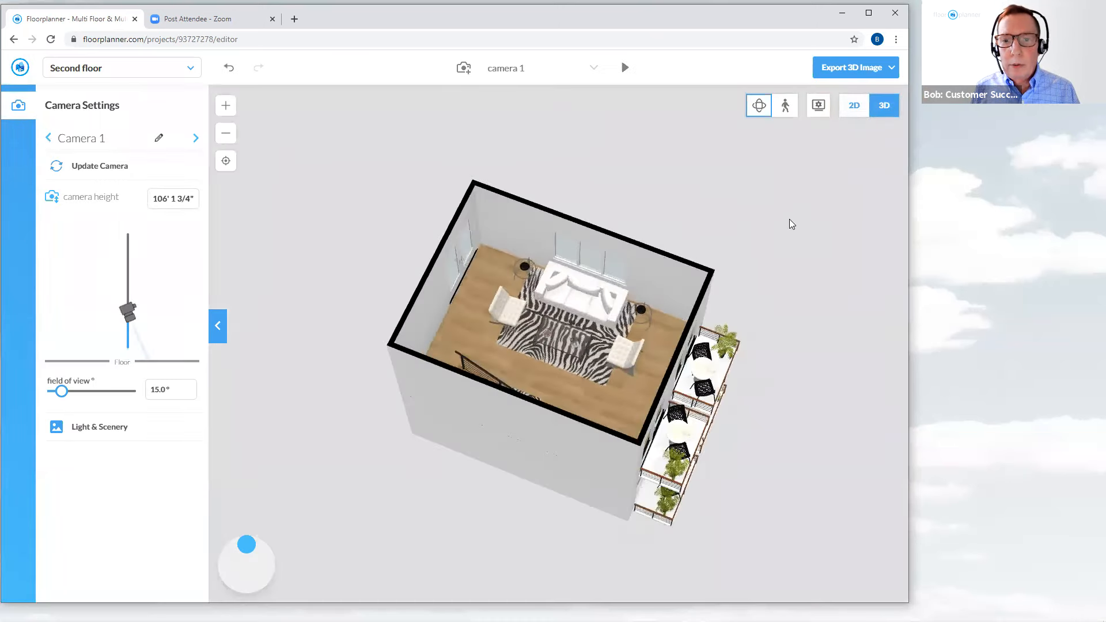
pyautogui.click(818, 106)
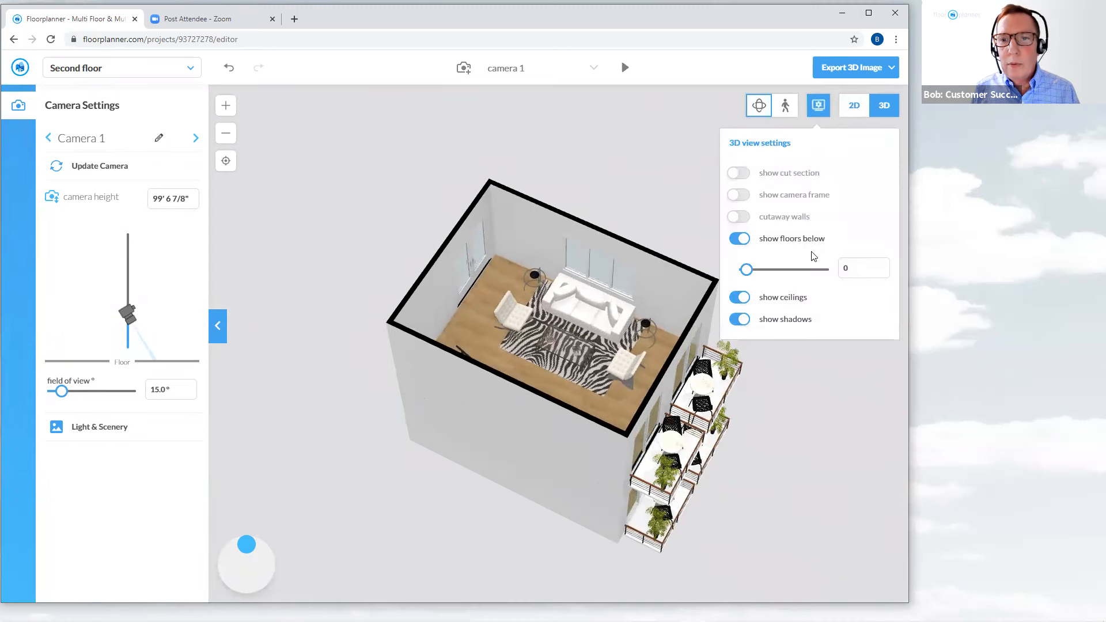
pyautogui.click(812, 398)
# Step: Examine the stairs rising through the floor cutout and the stacked storeys in 3D from the window and balcony sides
pyautogui.moveTo(805, 308); pyautogui.dragTo(647, 298)
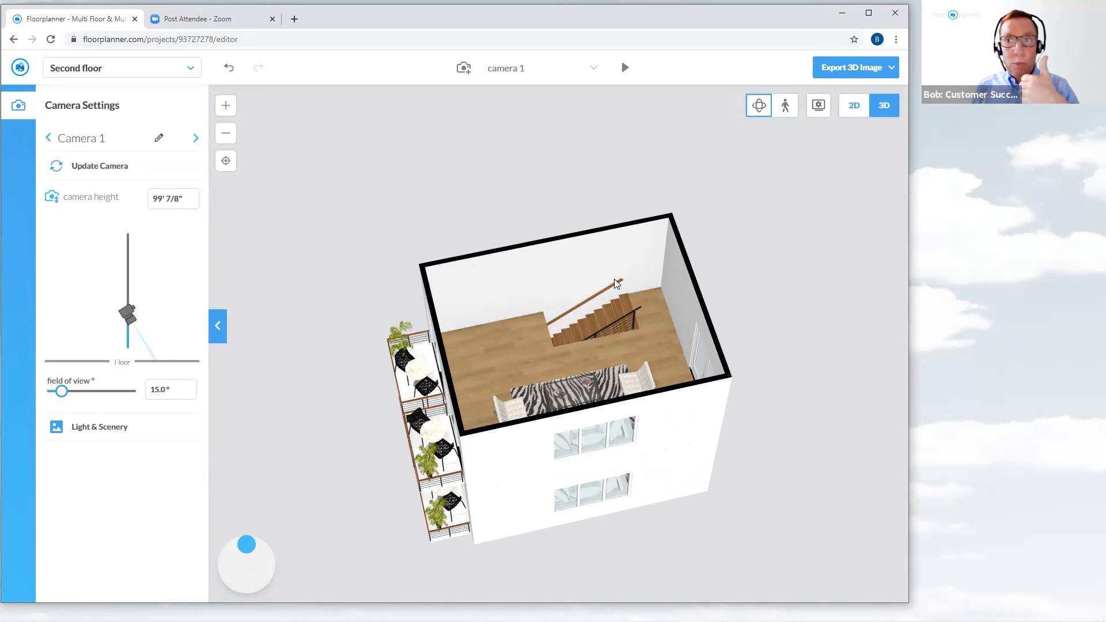
pyautogui.moveTo(610, 322); pyautogui.dragTo(669, 303)
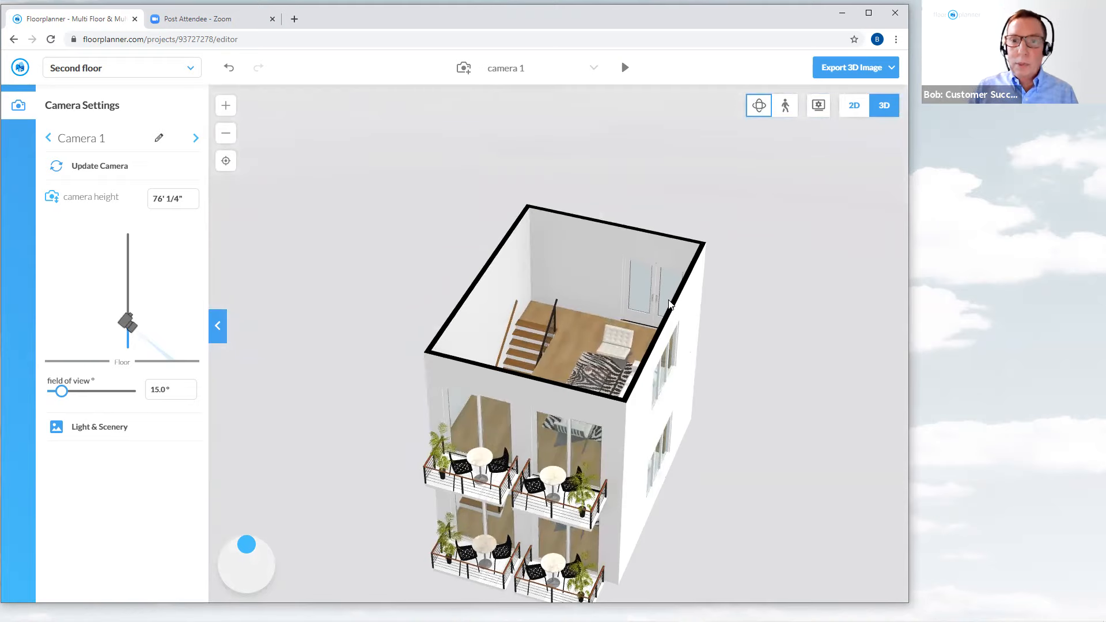
pyautogui.moveTo(689, 339)
pyautogui.mouseDown()
pyautogui.moveTo(692, 303)
pyautogui.moveTo(647, 306)
pyautogui.moveTo(701, 328)
pyautogui.mouseUp()
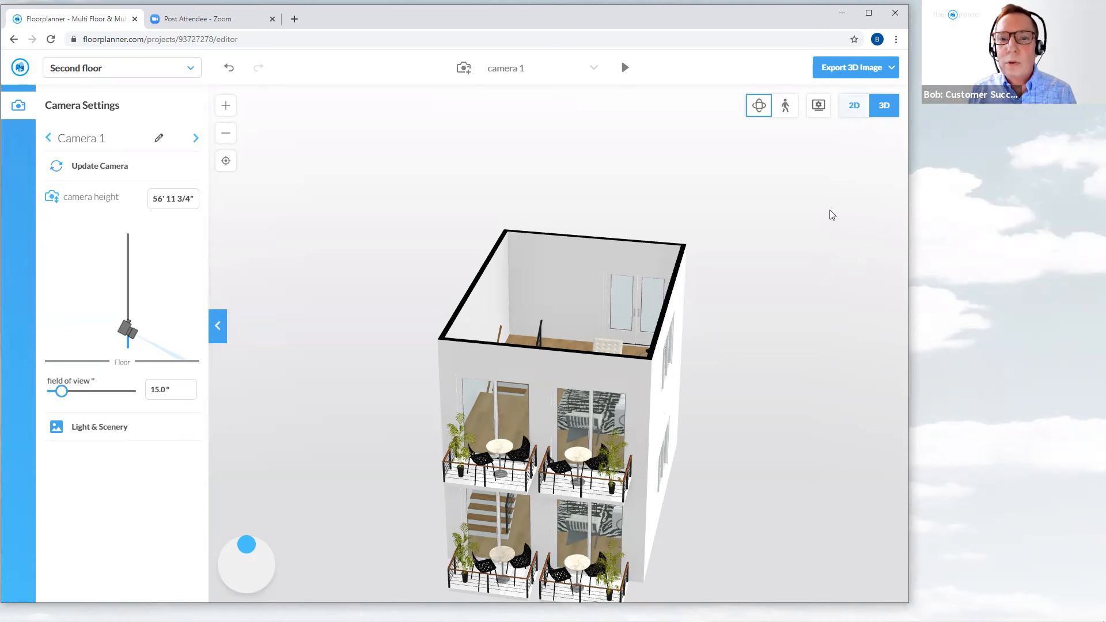
pyautogui.moveTo(829, 213); pyautogui.dragTo(825, 235)
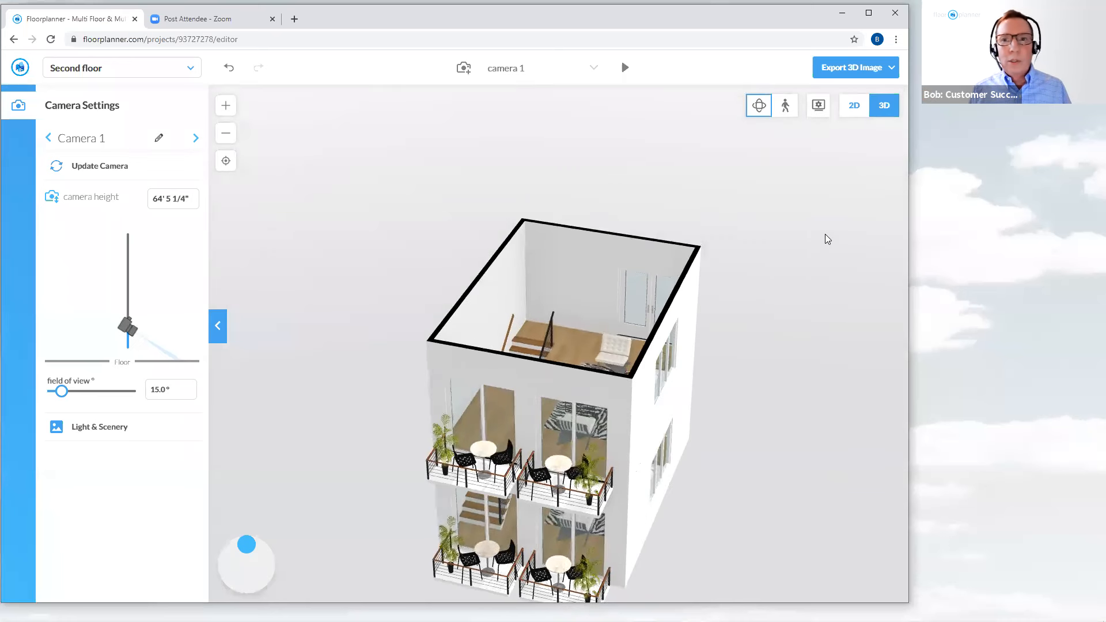